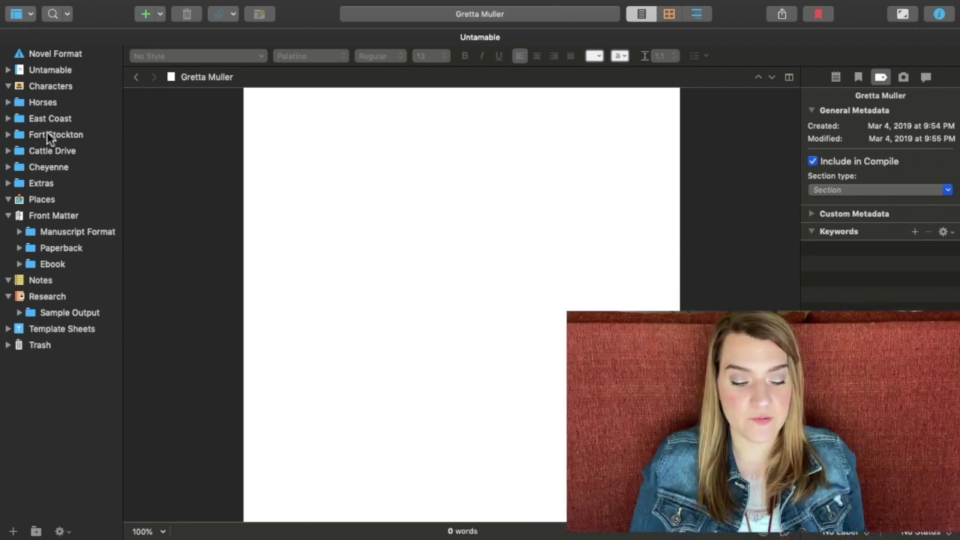
Step: Expand Untamable and Part 1 to browse Linden Hall, Inciting Incident and Delaware, then collapse Part 1
click(9, 70)
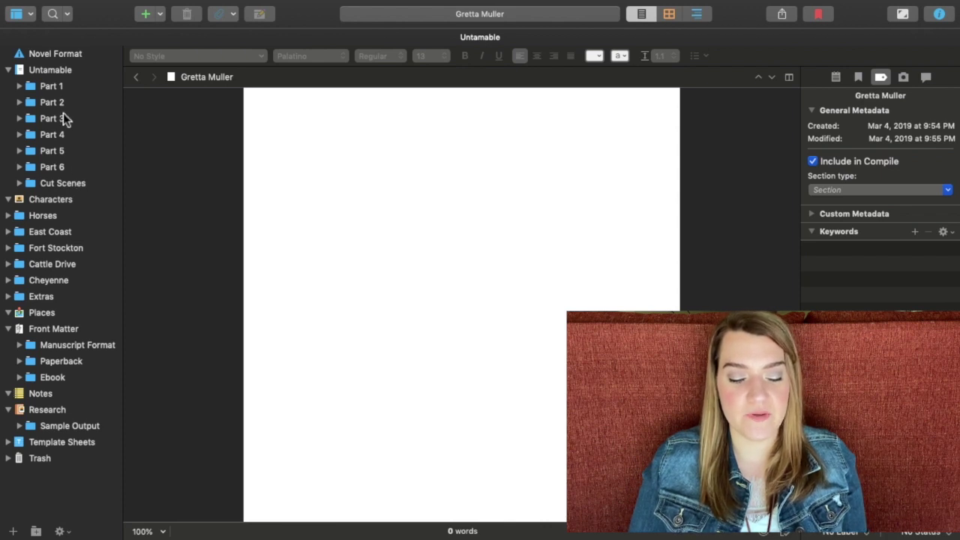
click(19, 86)
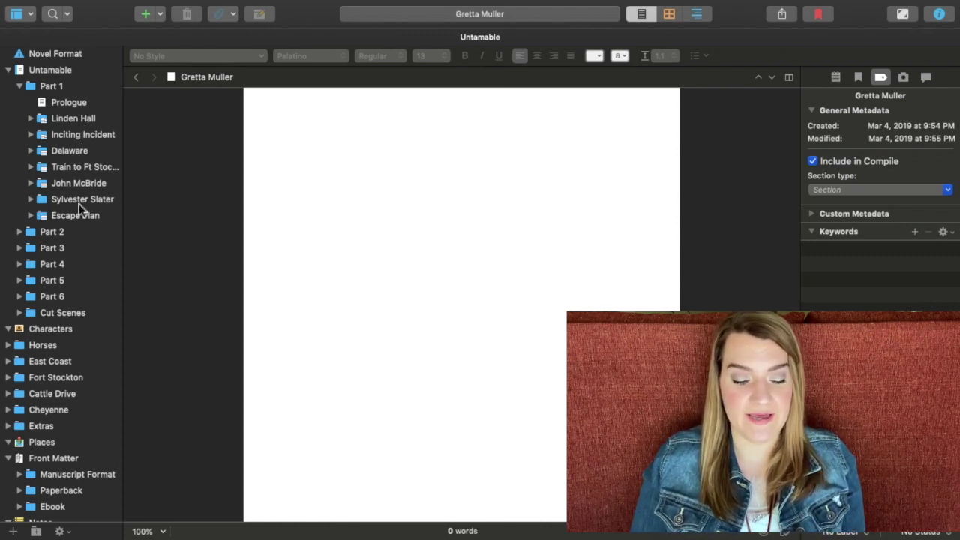
click(30, 119)
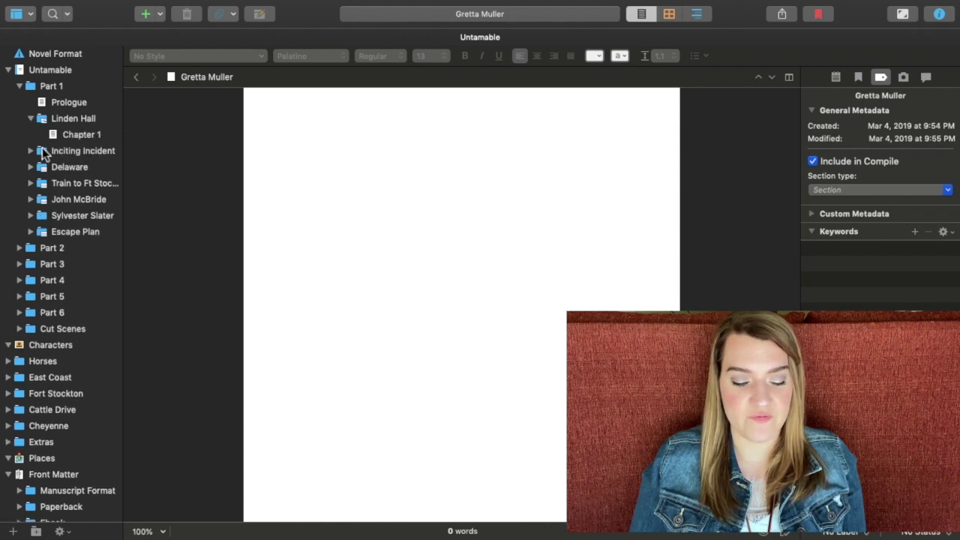
click(31, 151)
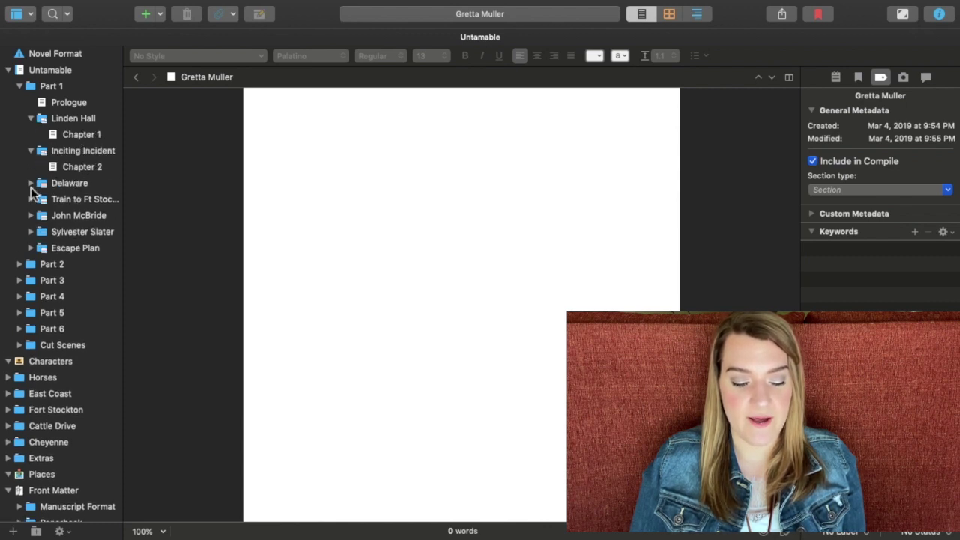
click(30, 183)
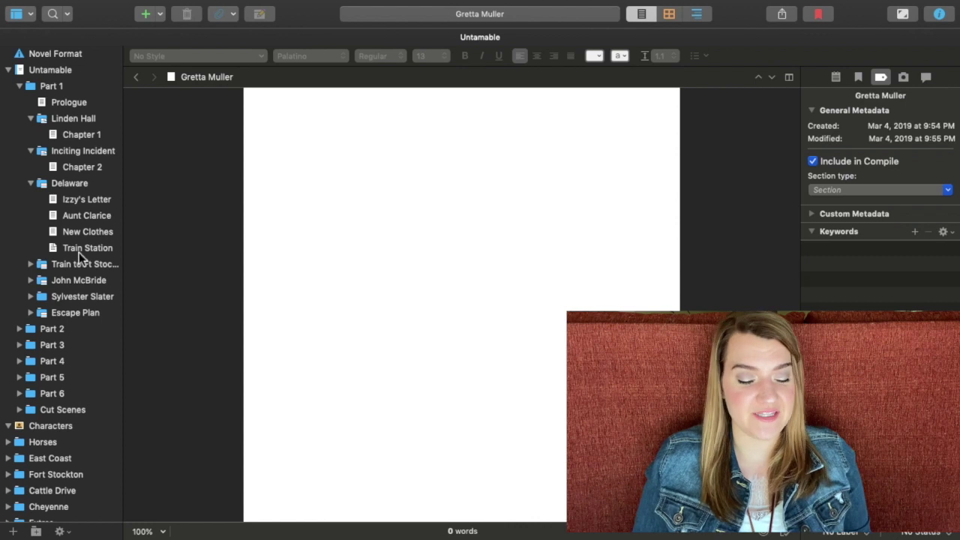
click(19, 86)
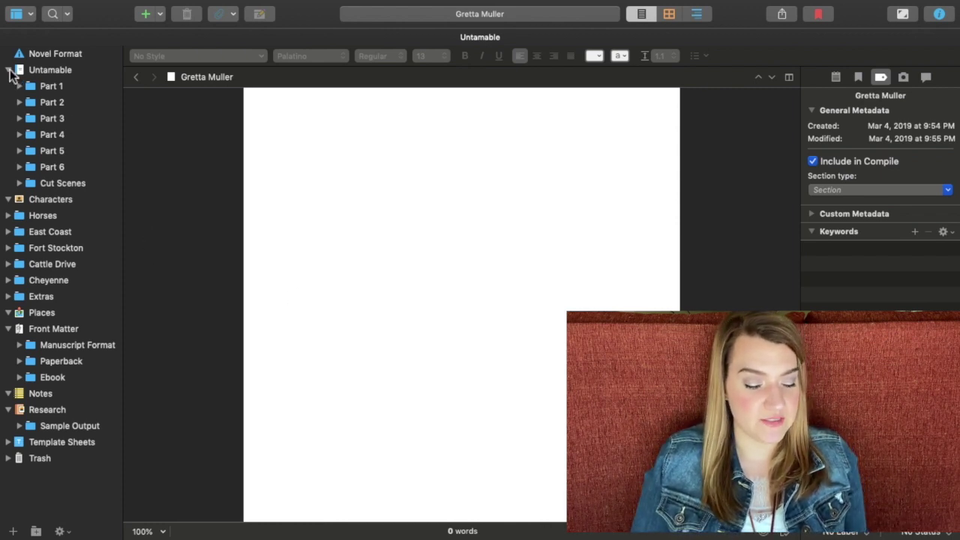
Step: Collapse Untamable, expand Characters, and move the Horses, East Coast and Fort Stockton folders into it
click(9, 69)
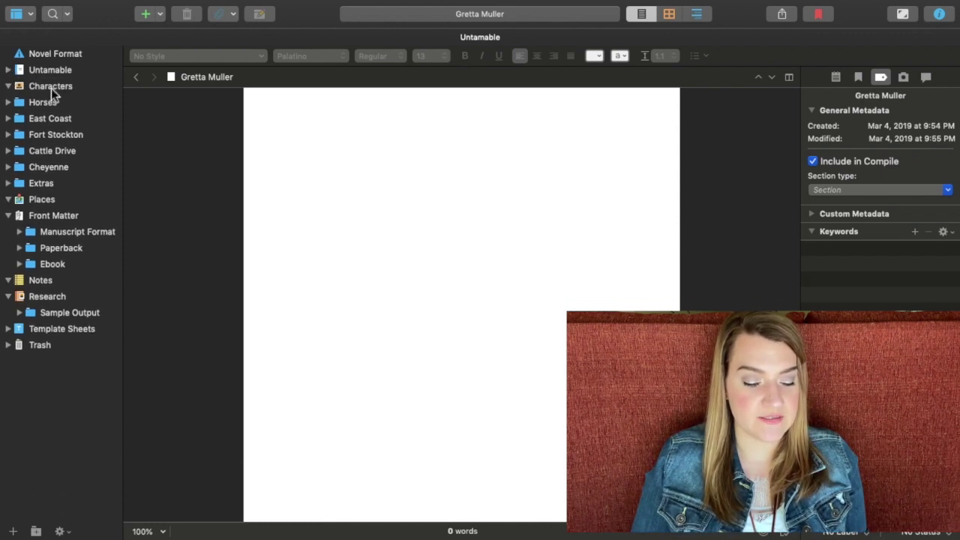
click(9, 87)
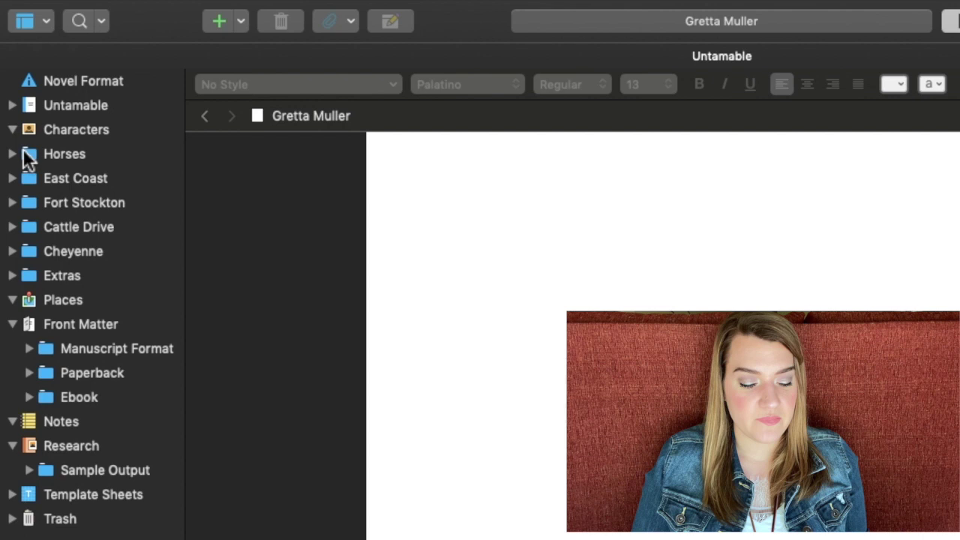
click(63, 152)
drag(63, 153, 48, 138)
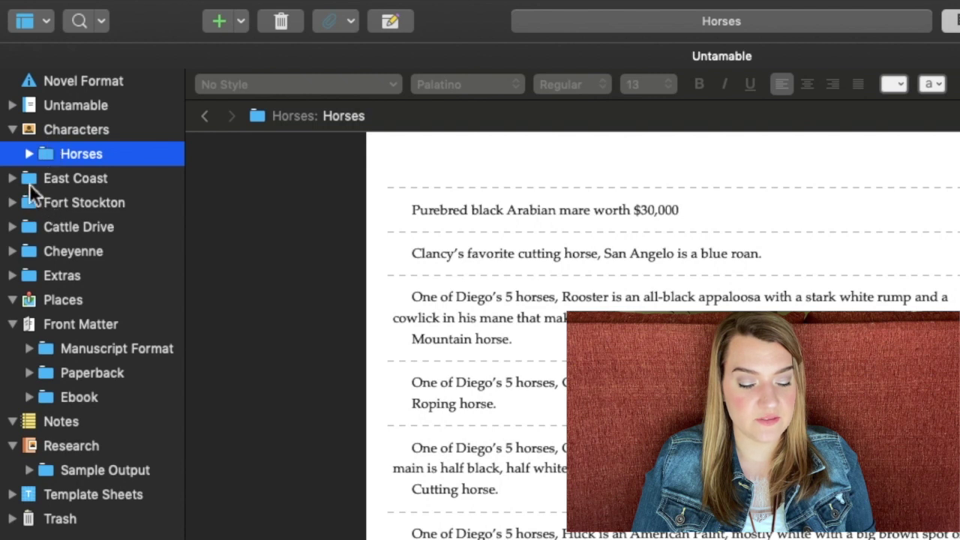
drag(29, 183, 38, 162)
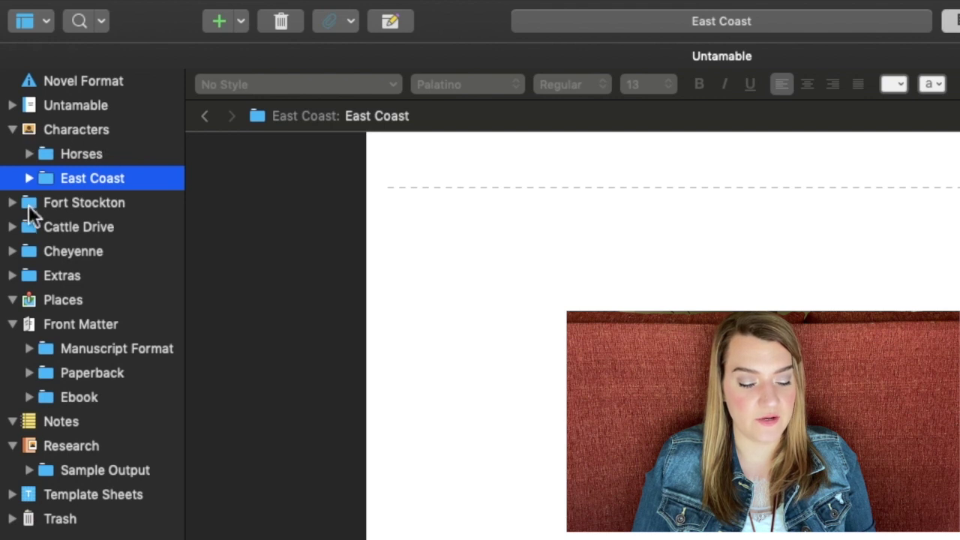
drag(30, 212, 37, 186)
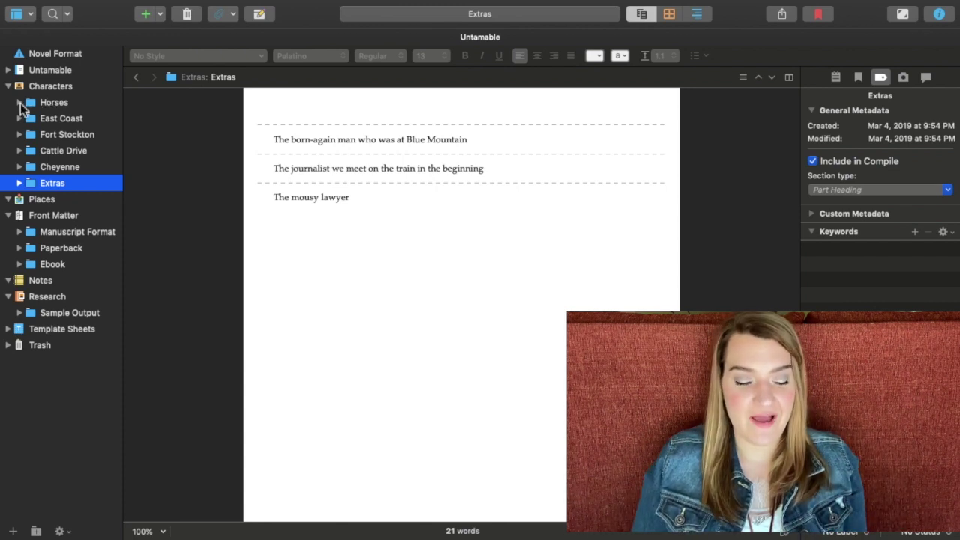
click(19, 102)
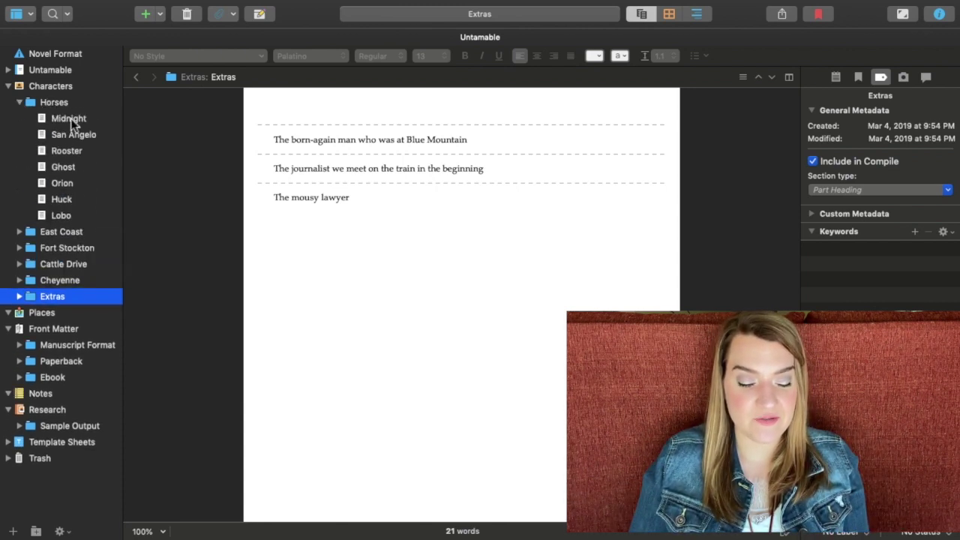
click(71, 118)
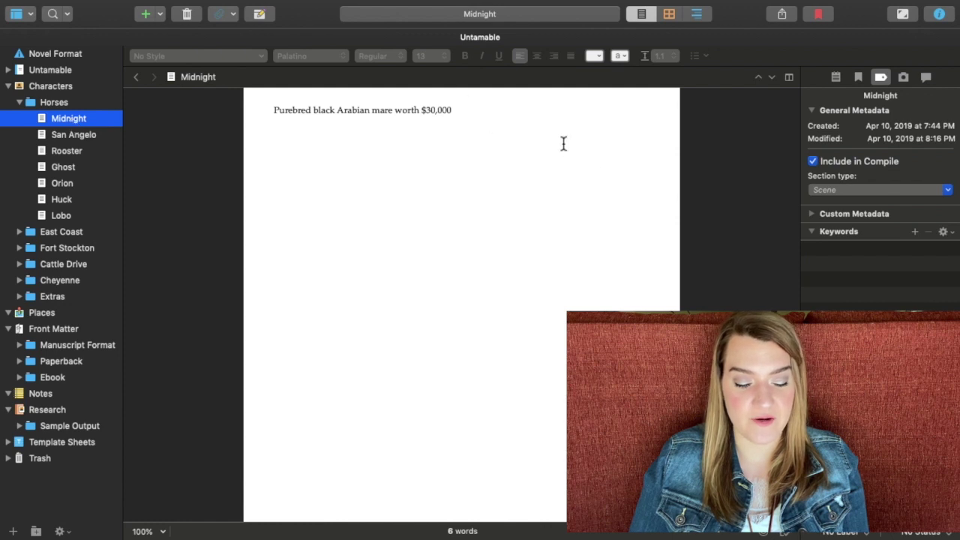
key(Up)
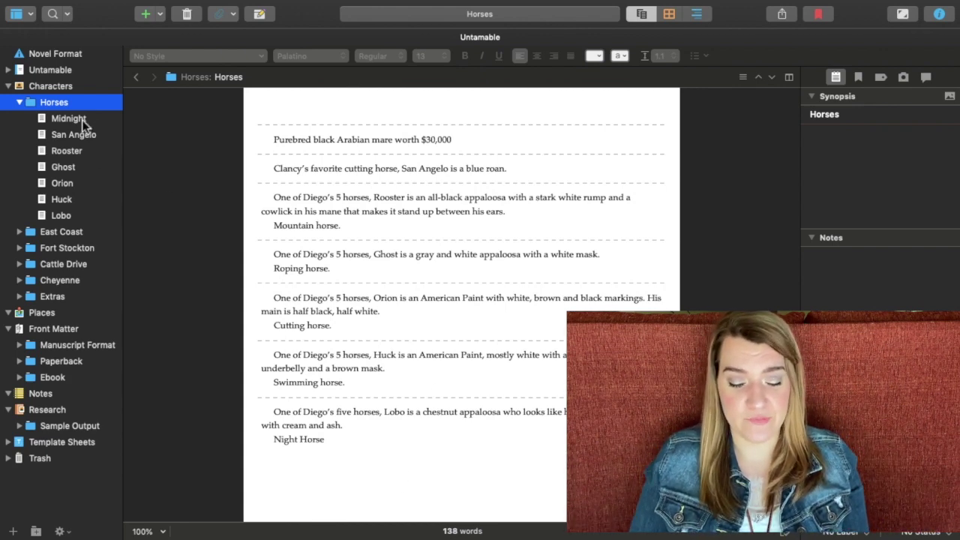
click(81, 120)
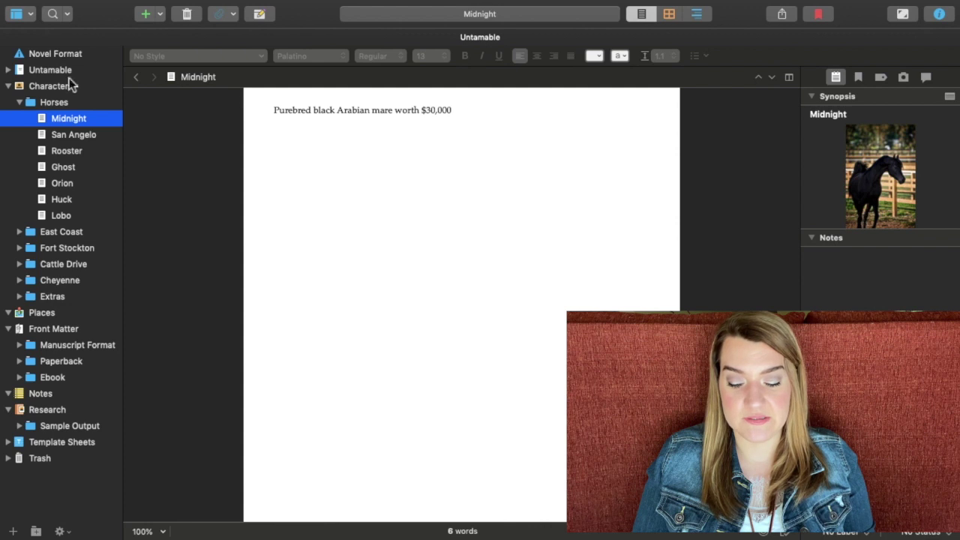
Step: Browse the San Angelo, Rooster, Ghost, Orion, Huck and Lobo profiles, then return to Midnight
click(76, 134)
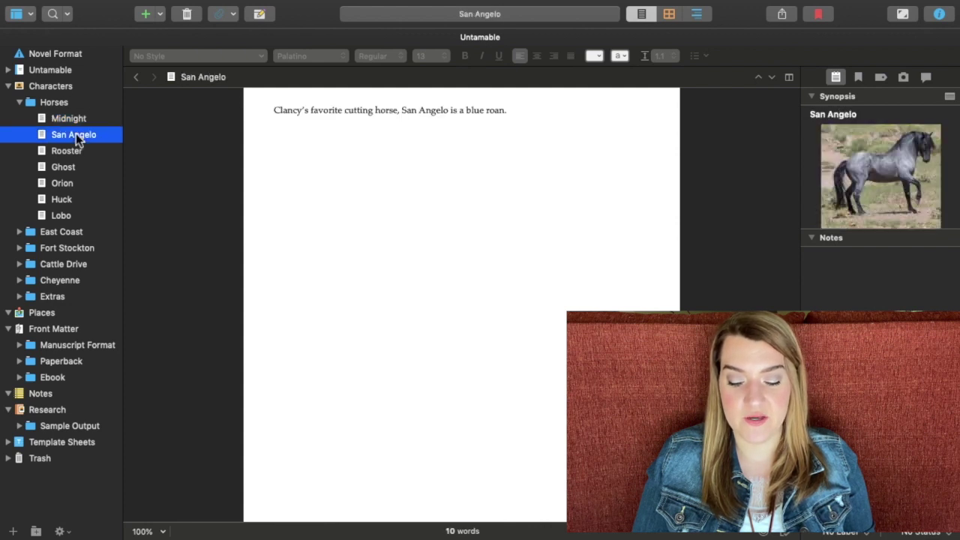
click(73, 152)
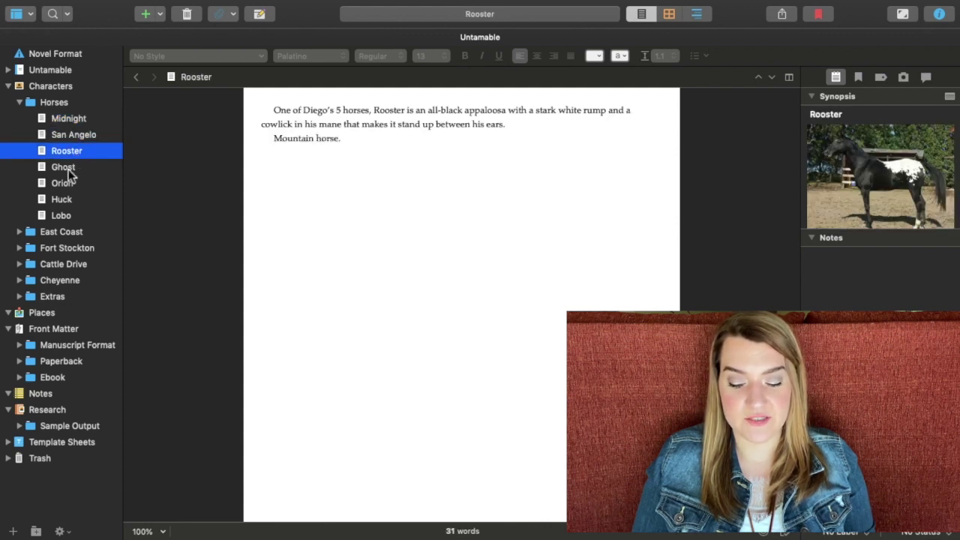
click(68, 171)
click(67, 187)
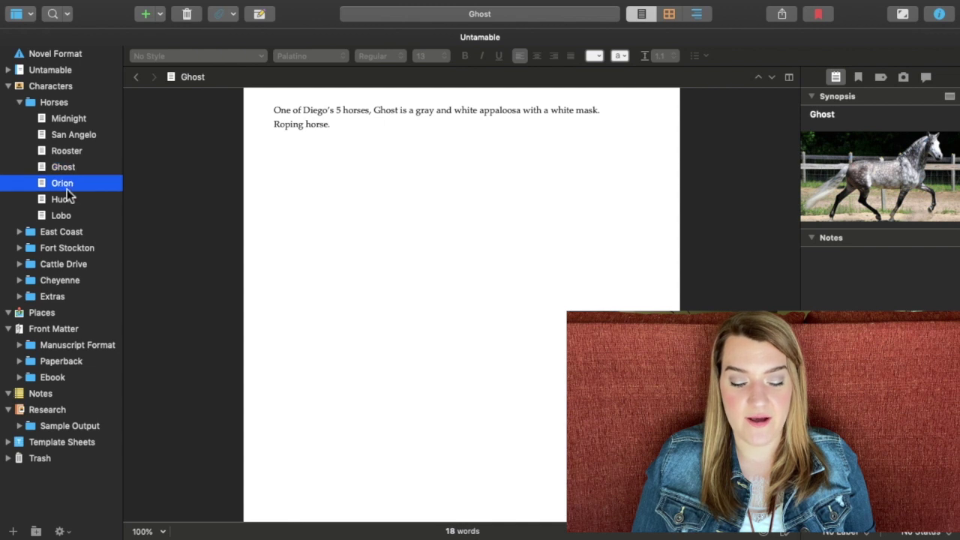
click(63, 201)
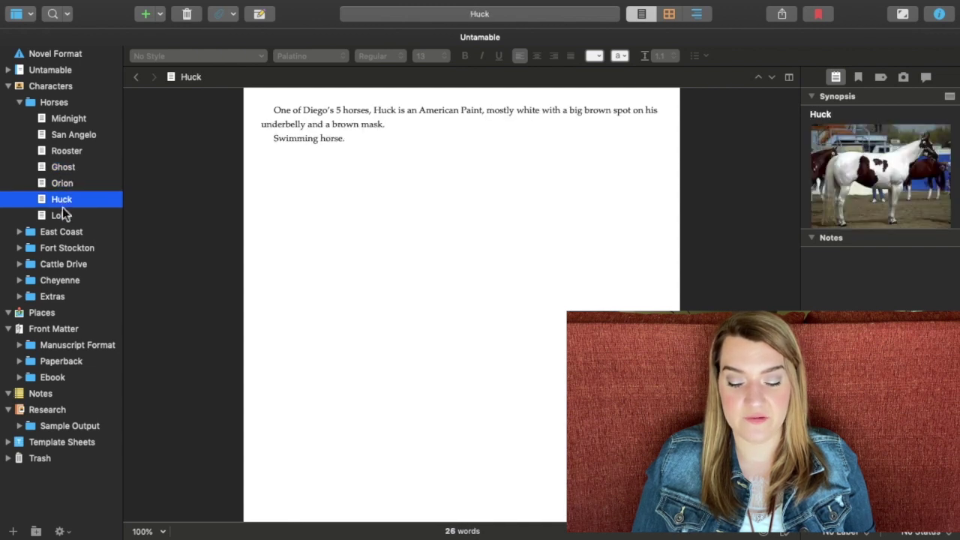
click(63, 217)
click(66, 119)
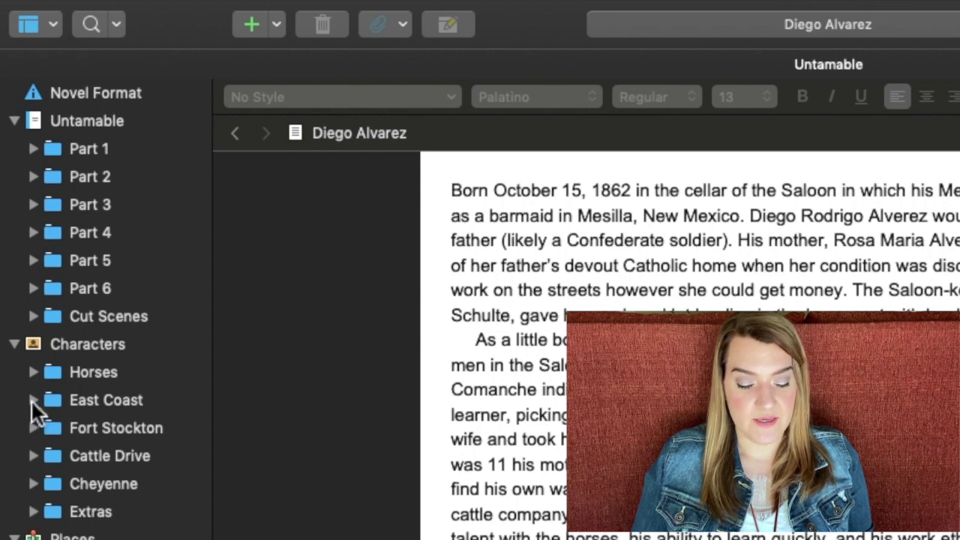
Step: Open Chuck (Kuruk) under Cattle Drive and start typing 'Chuck is an elderly Apache man with long silver-black hai'
click(29, 458)
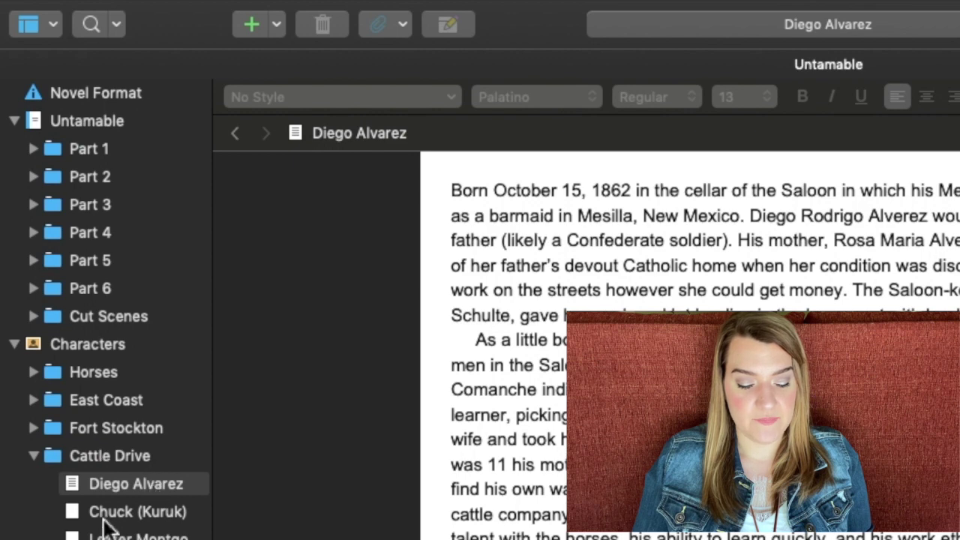
click(124, 514)
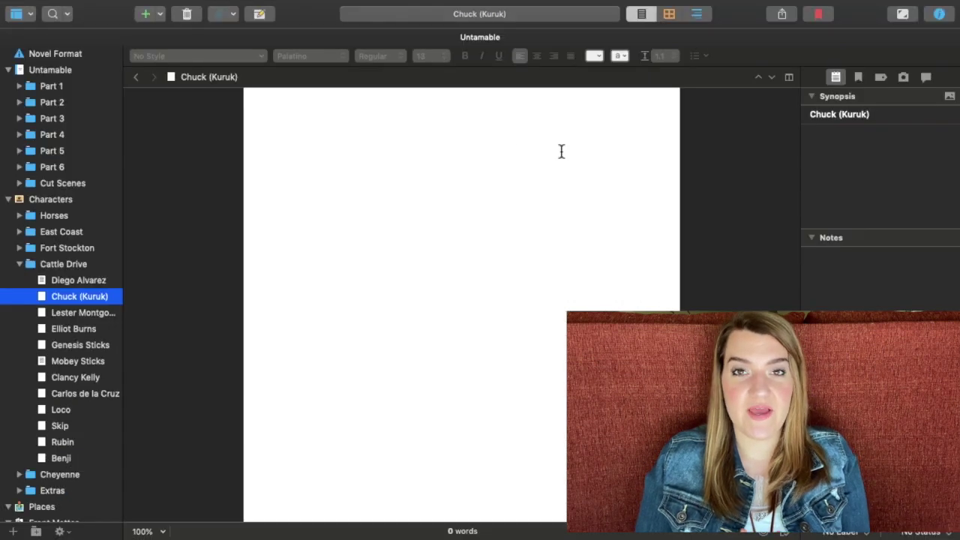
click(668, 256)
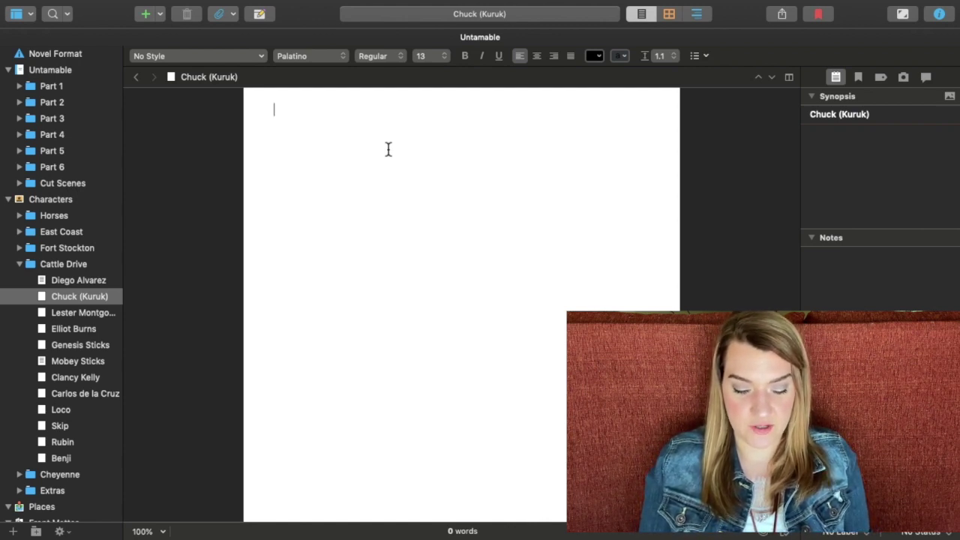
text(Chuck is an elderly Apache man)
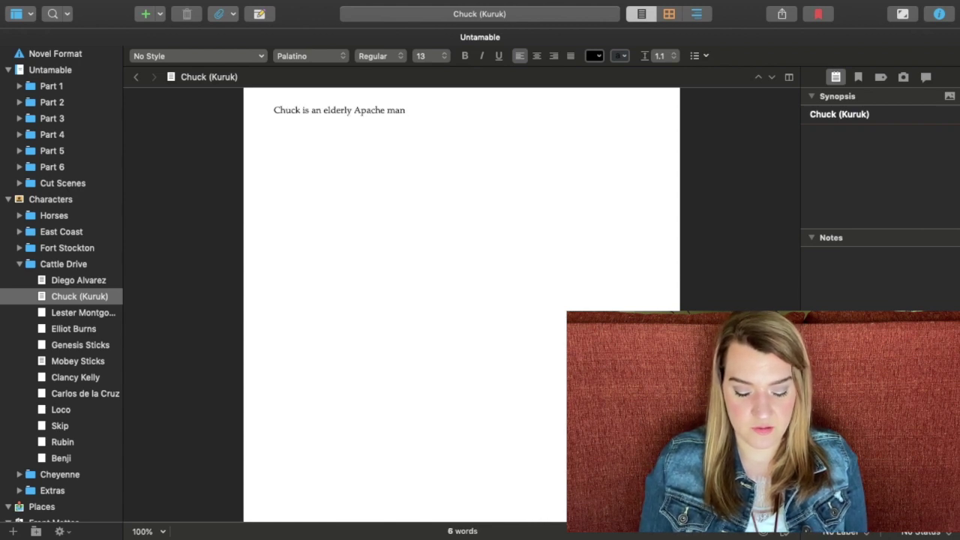
text( with long )
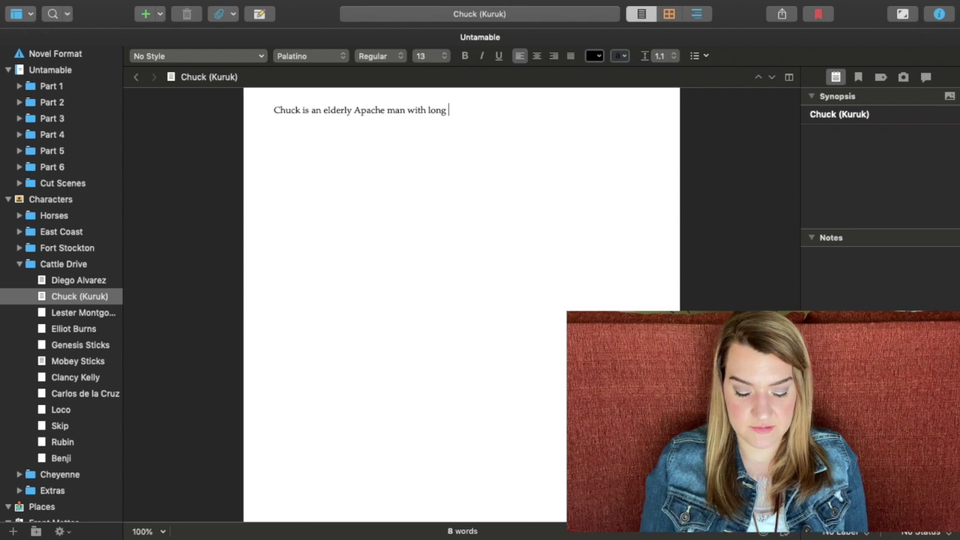
text(silver-bla)
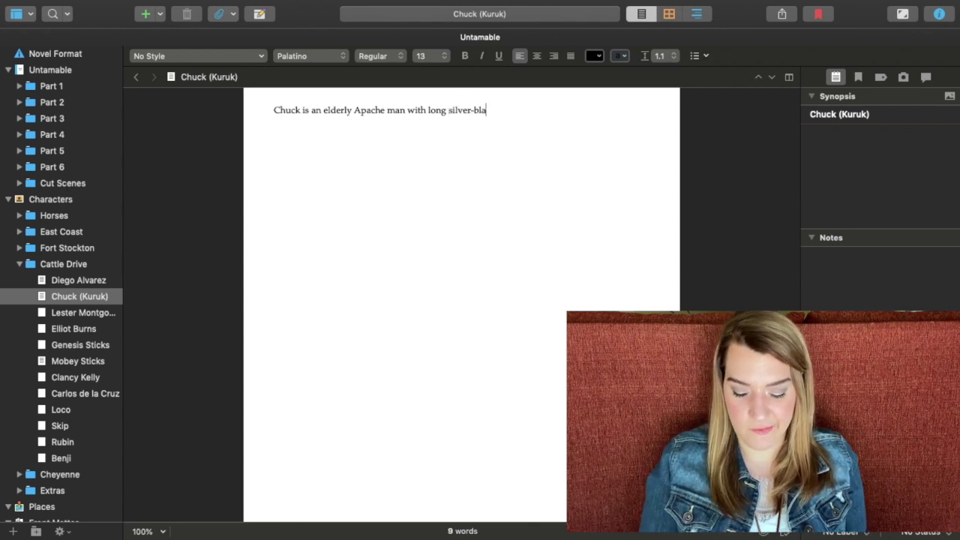
text(ck hair.)
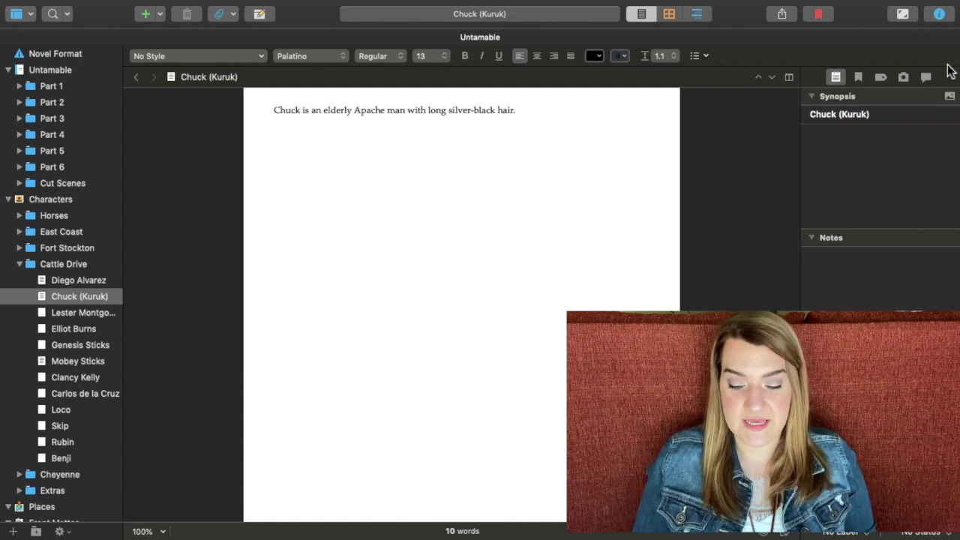
Step: Browse the Inspector's Bookmarks, Metadata and Comments tabs back to Synopsis, then exit full screen
mouse_move(938, 4)
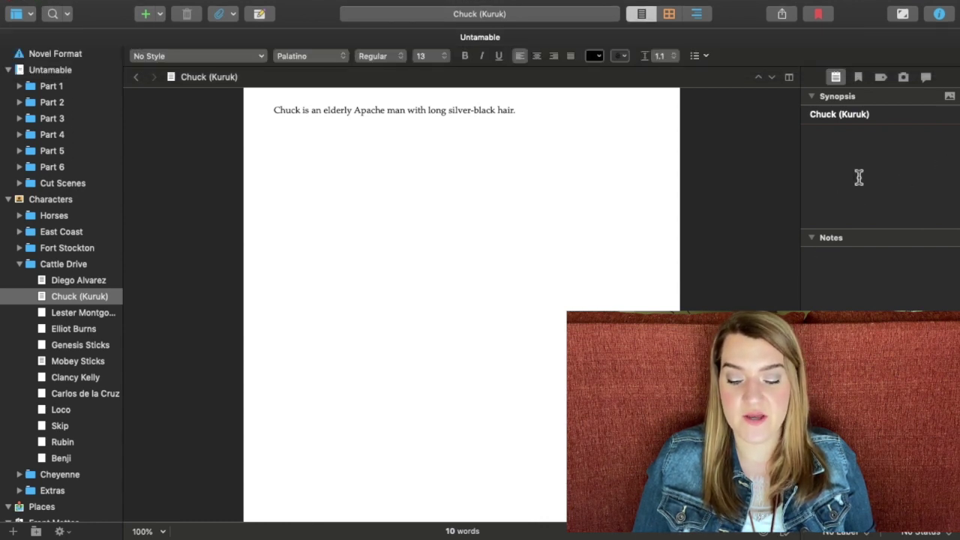
click(858, 78)
click(880, 80)
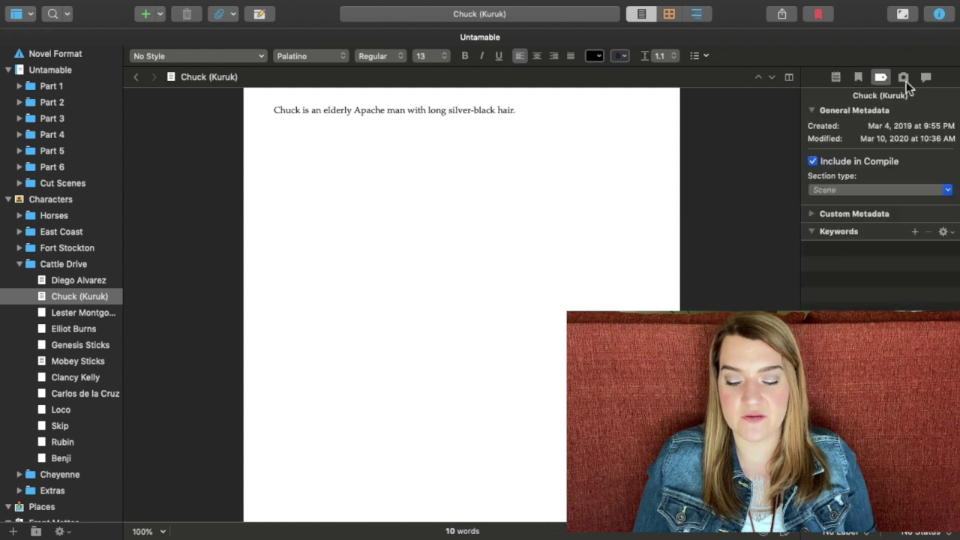
click(925, 77)
click(836, 78)
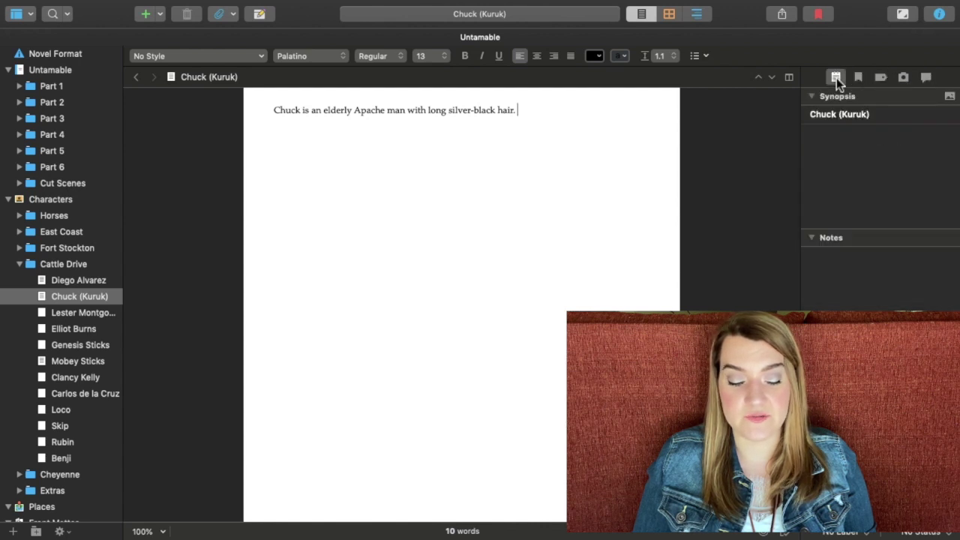
mouse_move(257, 6)
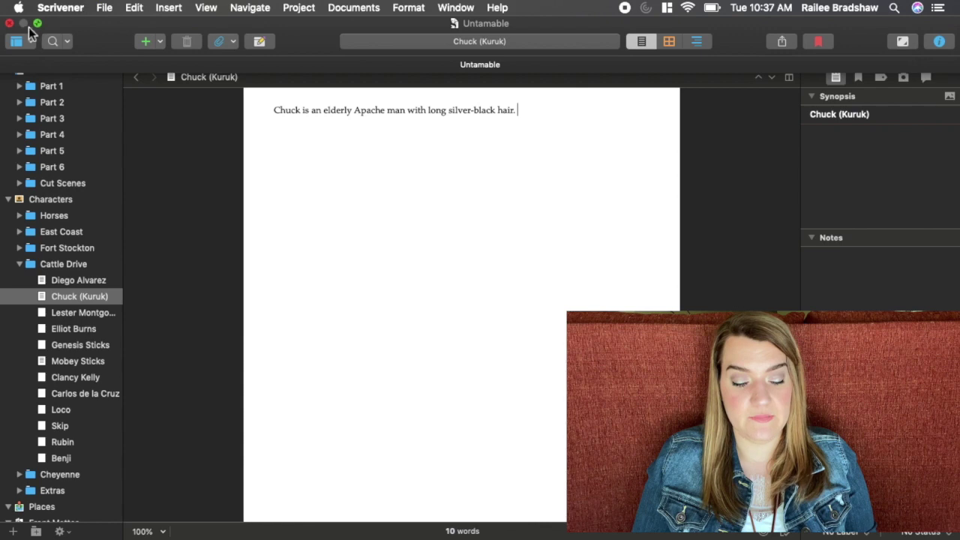
click(39, 25)
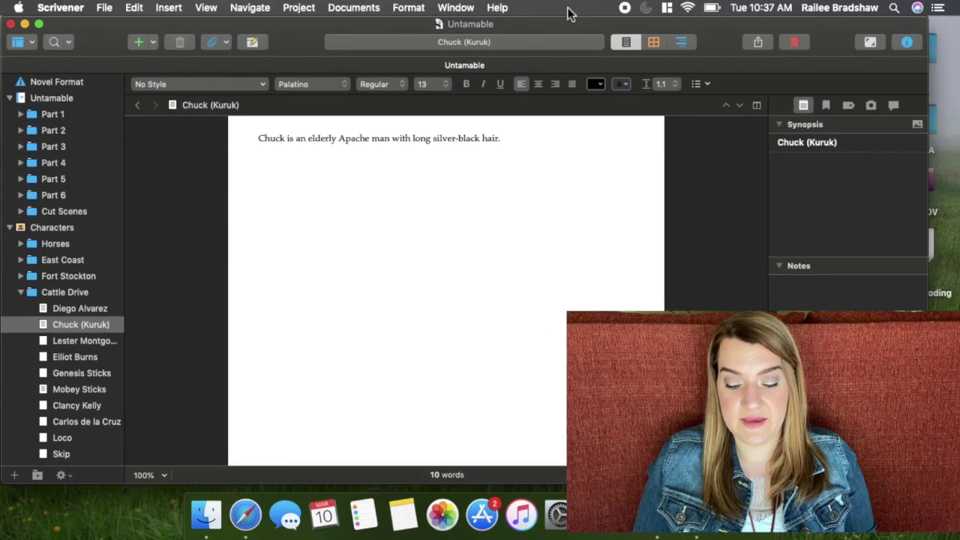
Step: Drop the Chuck portrait file from the desktop into Chuck's synopsis image area
drag(562, 26, 150, 45)
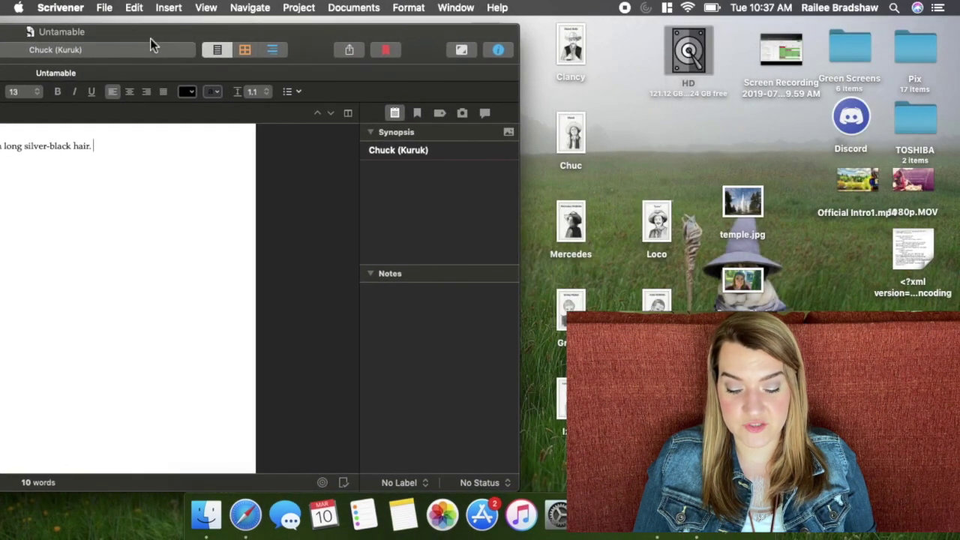
click(576, 136)
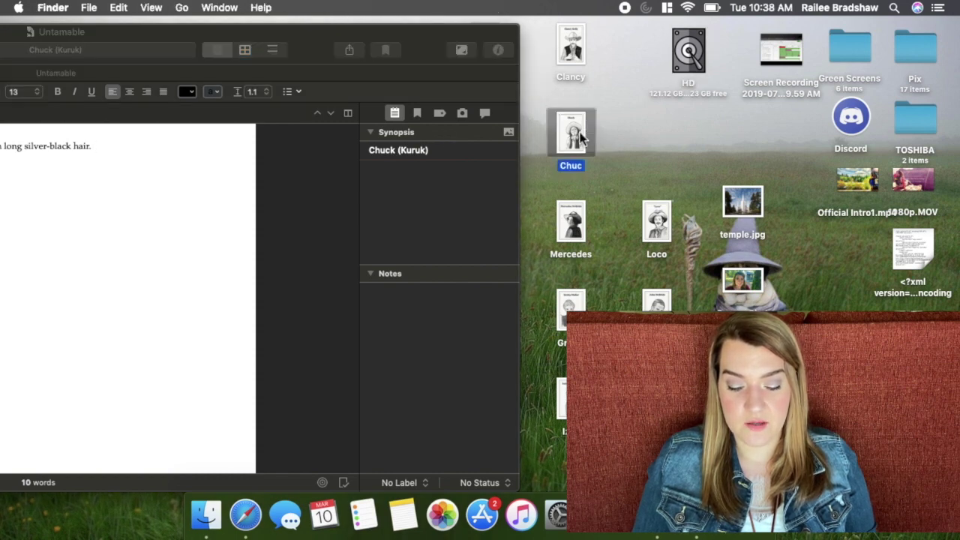
drag(581, 135, 417, 198)
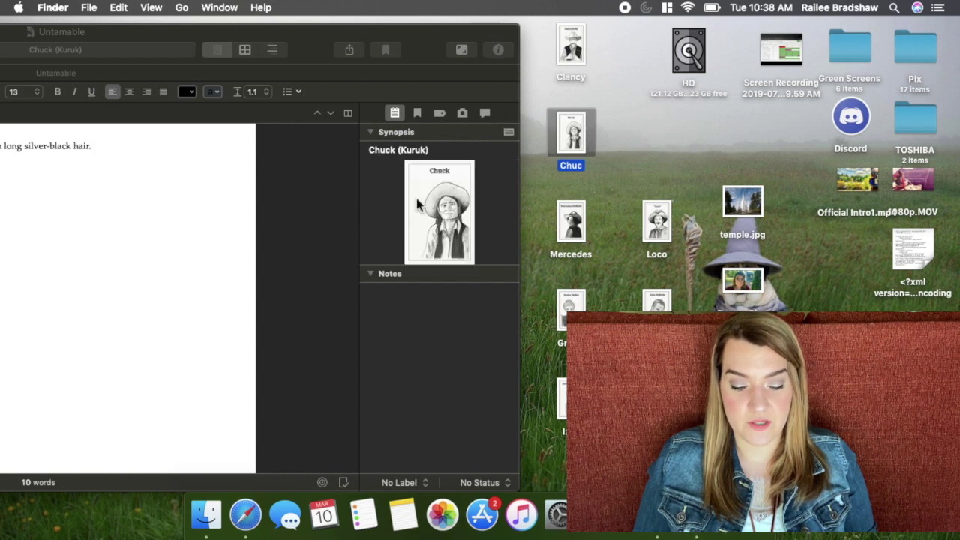
Step: Enlarge the project window, toggle the synopsis between text and image, and place the caret after the description
double_click(385, 32)
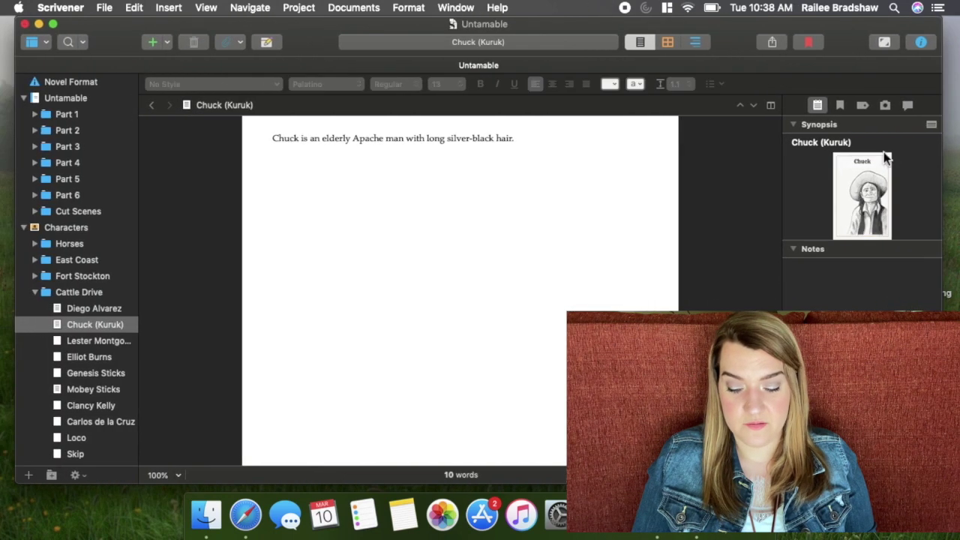
click(931, 125)
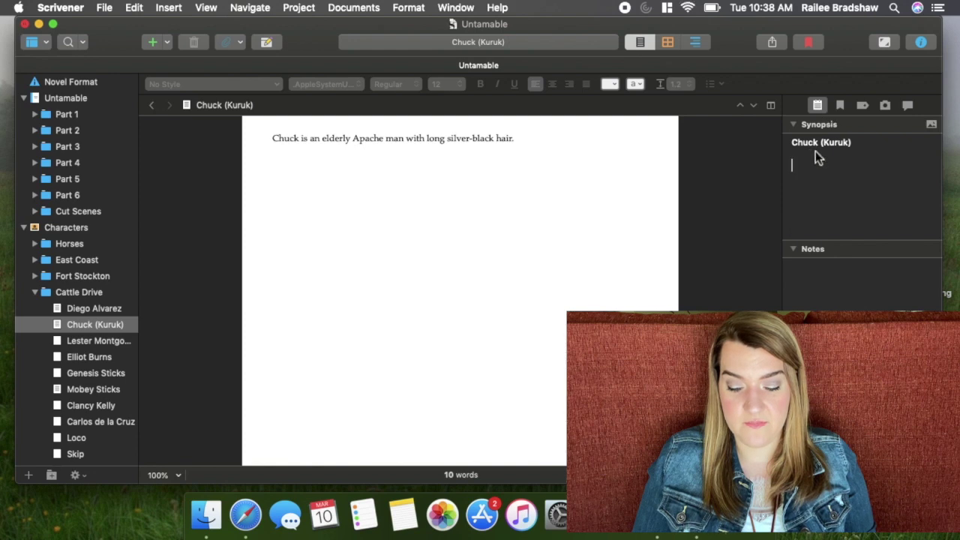
click(931, 125)
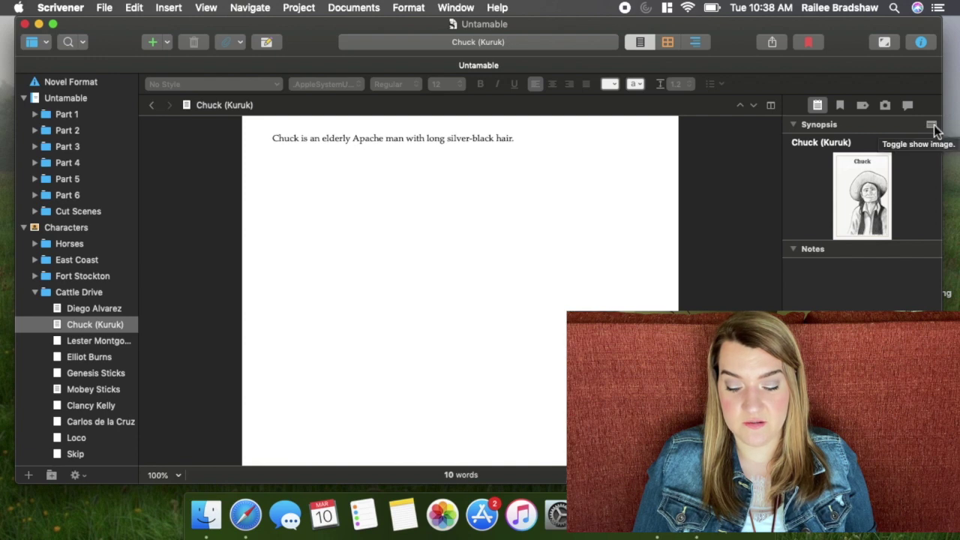
drag(847, 24, 682, 31)
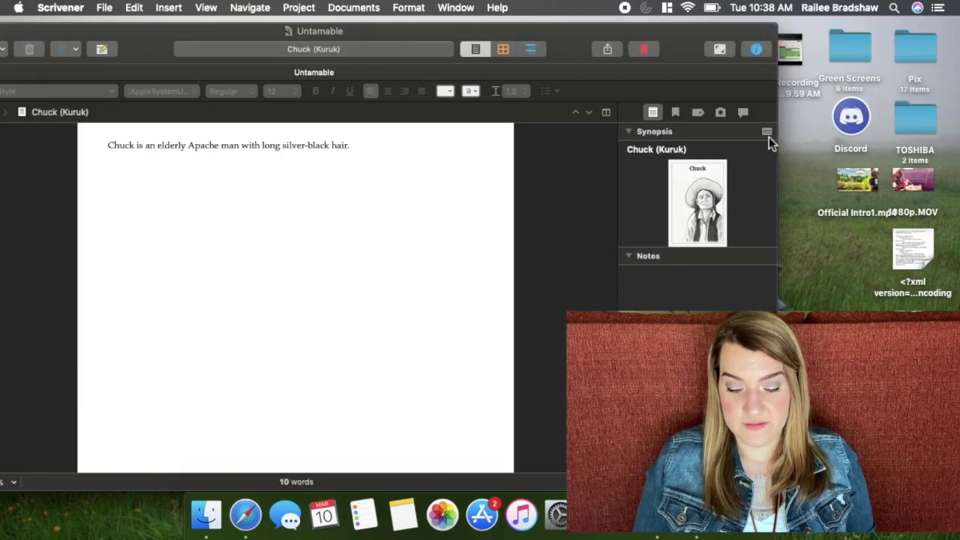
drag(694, 36, 857, 36)
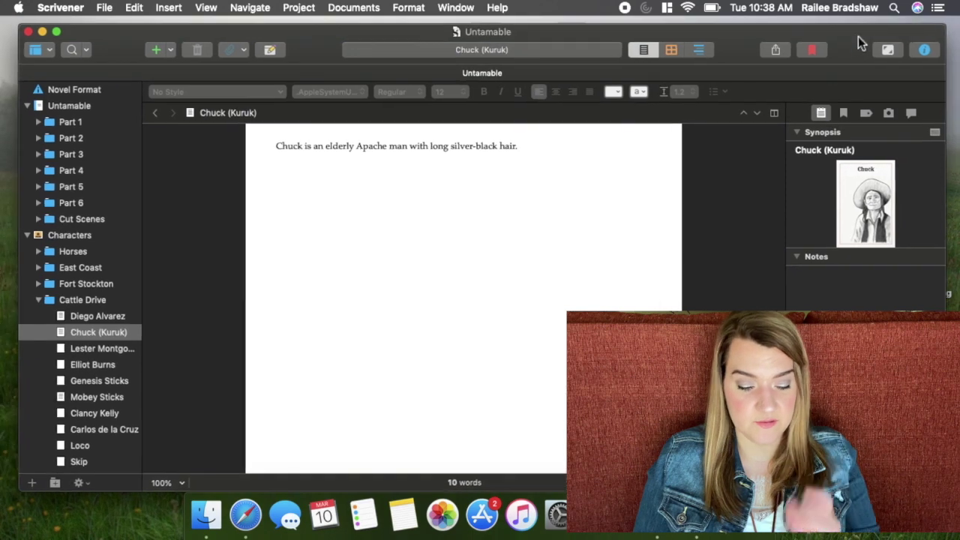
click(407, 348)
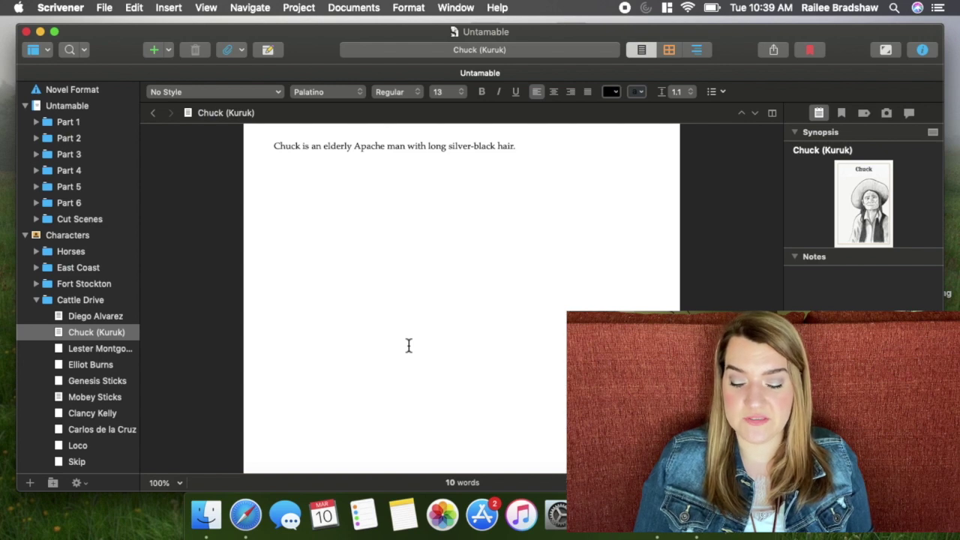
Step: Drag Chuck's synopsis portrait into his document below the description
drag(863, 218, 366, 281)
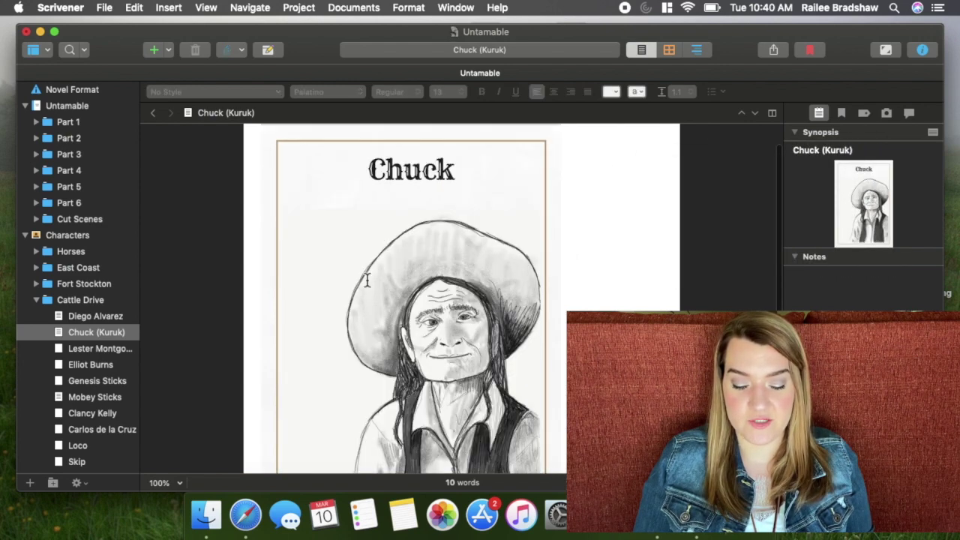
scroll(638, 286, down, 5)
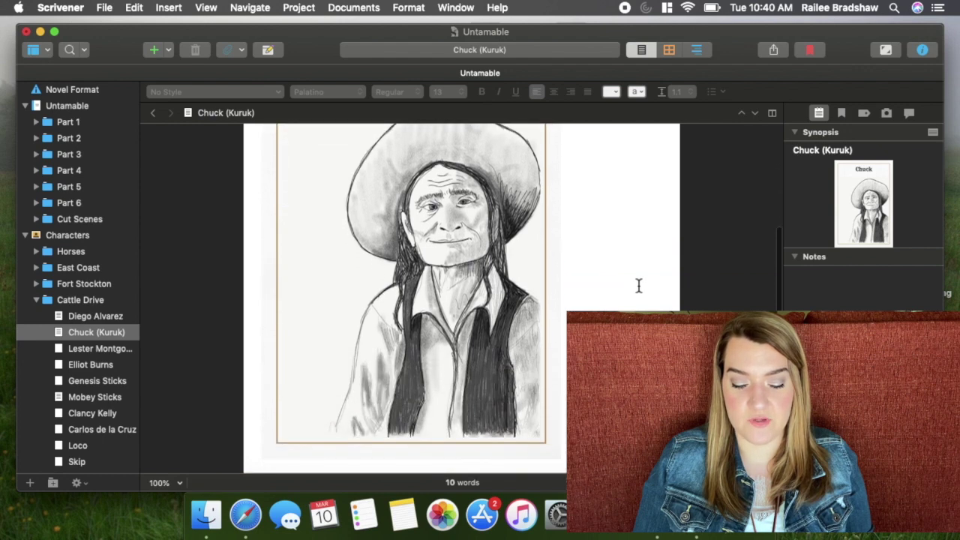
scroll(638, 285, up, 1)
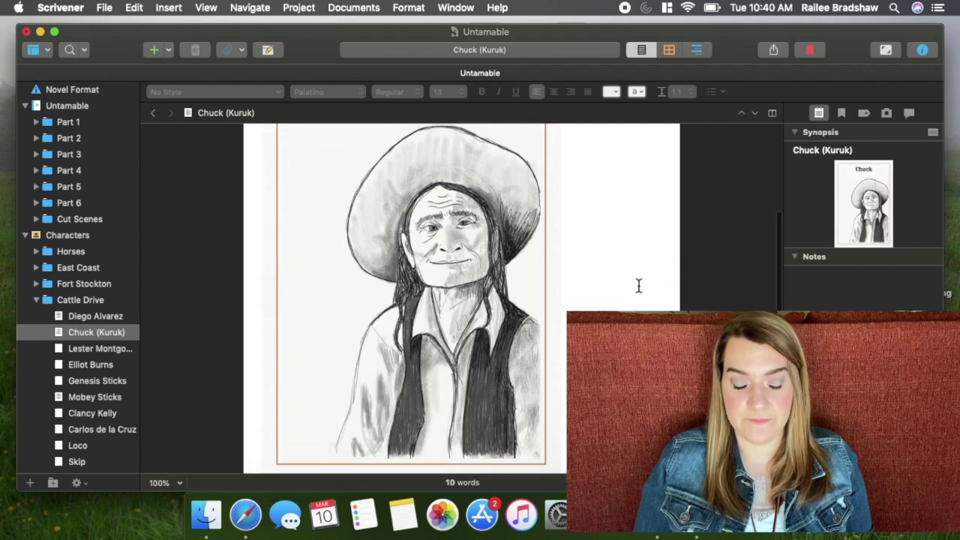
Step: Switch through the Cattle Drive profiles to Clancy Kelly's empty sheet and place the caret in it
click(97, 348)
click(95, 335)
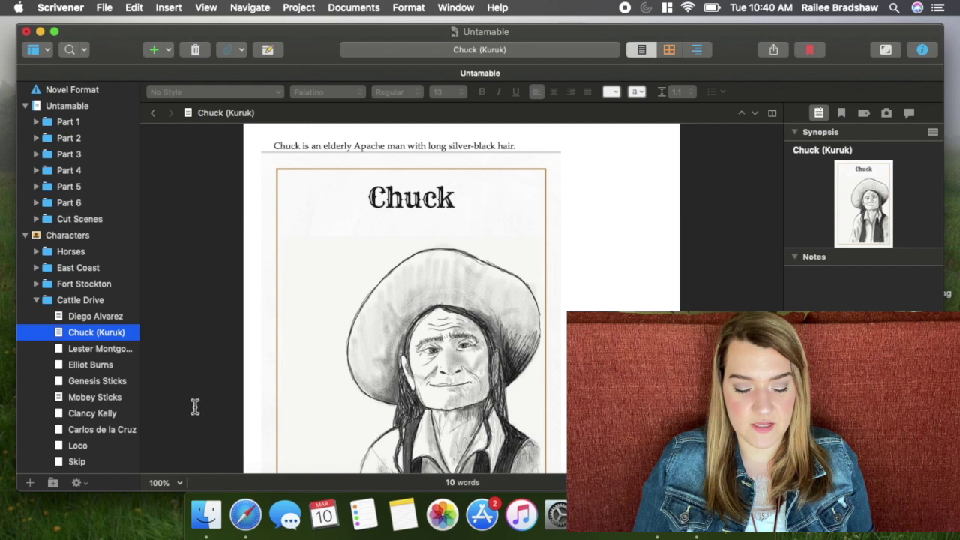
click(84, 412)
click(454, 166)
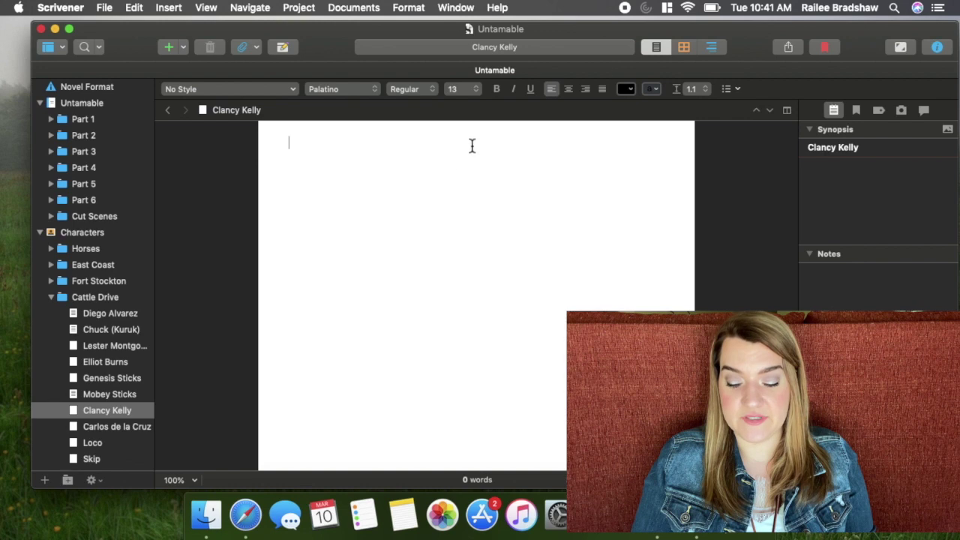
Step: Move the Scrivener window left to uncover the portrait files on the desktop
drag(753, 32, 388, 83)
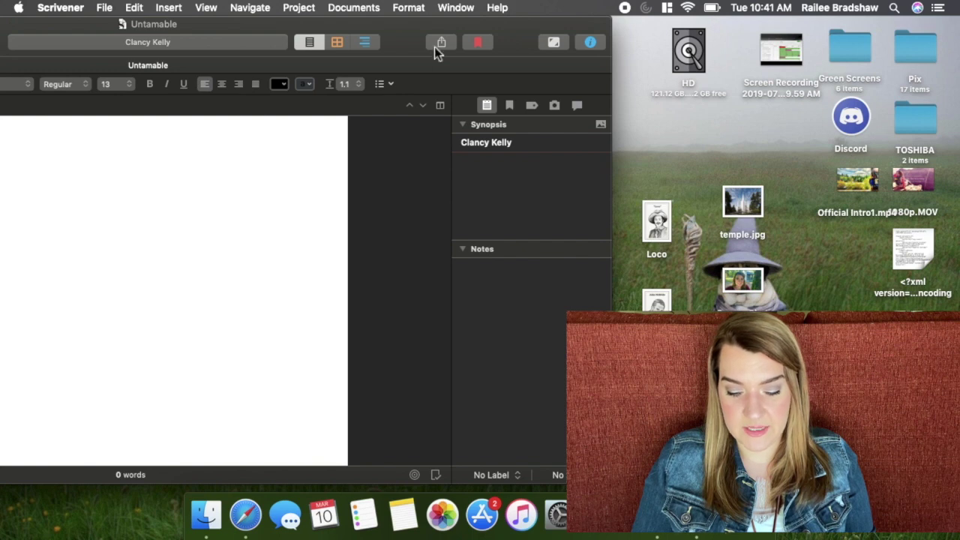
drag(437, 51, 465, 59)
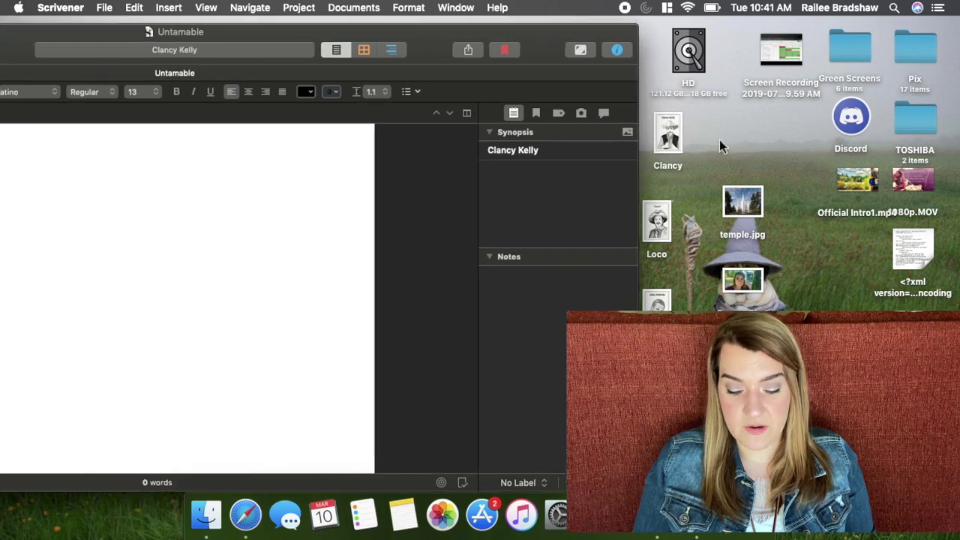
drag(675, 143, 568, 214)
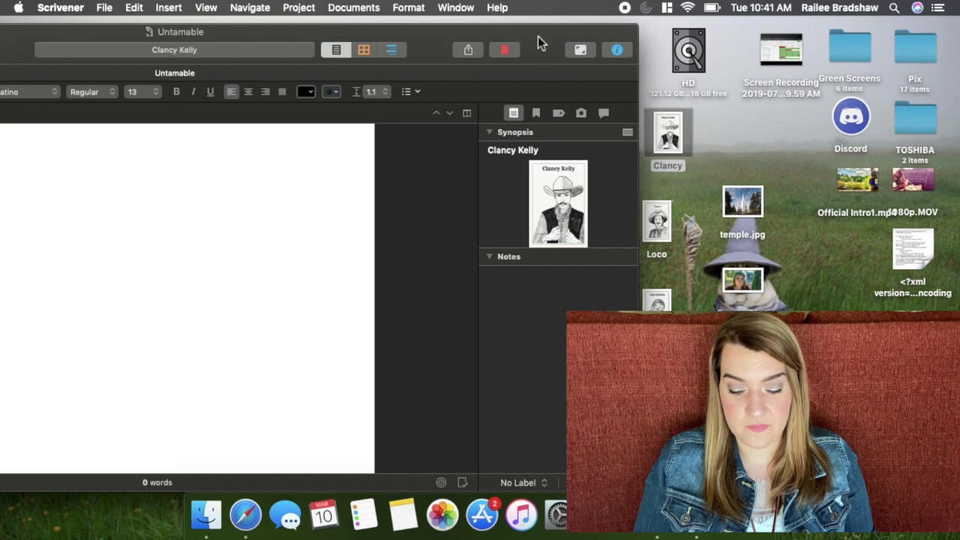
double_click(525, 38)
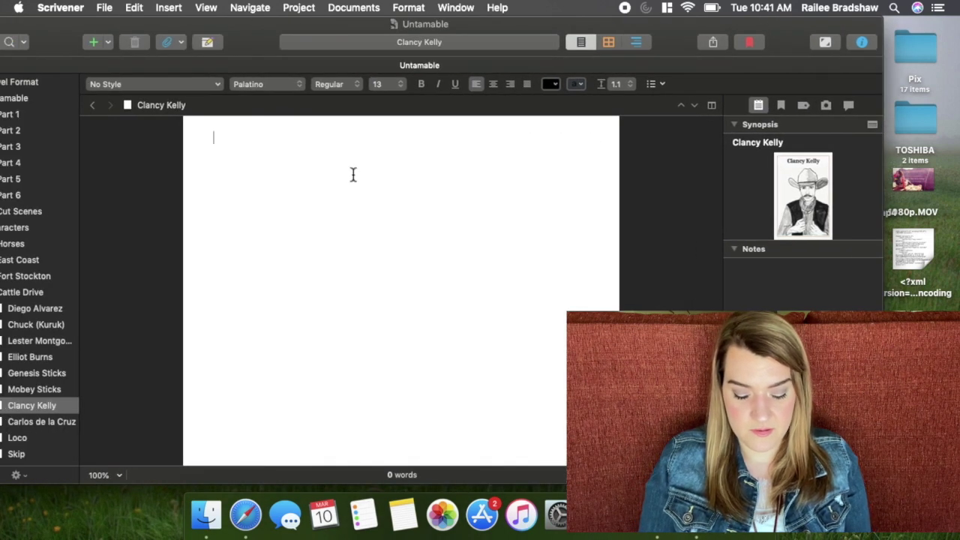
Step: Type "Clancy's my cocky cowboy." and embed the synopsis portrait inline below it
text(Clancy)
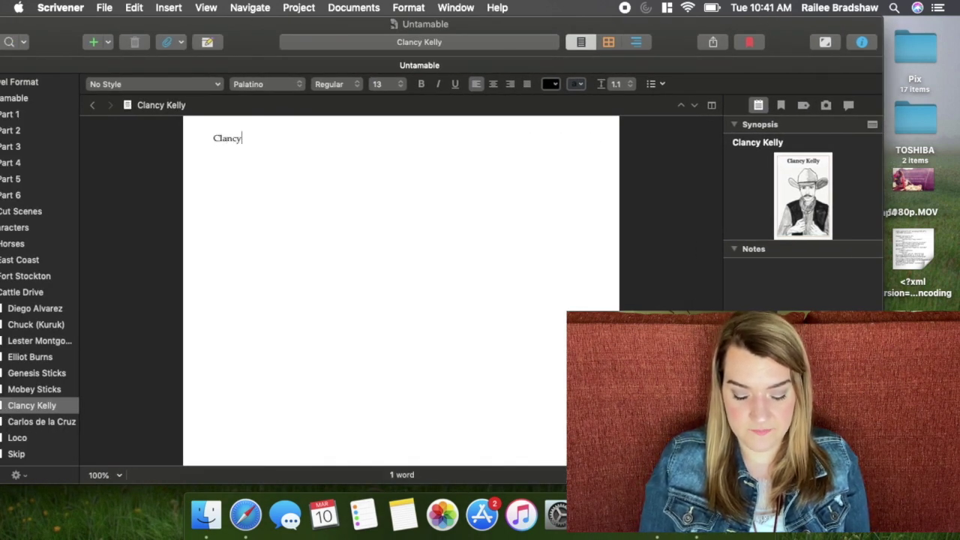
text('s my cocky cowboy.)
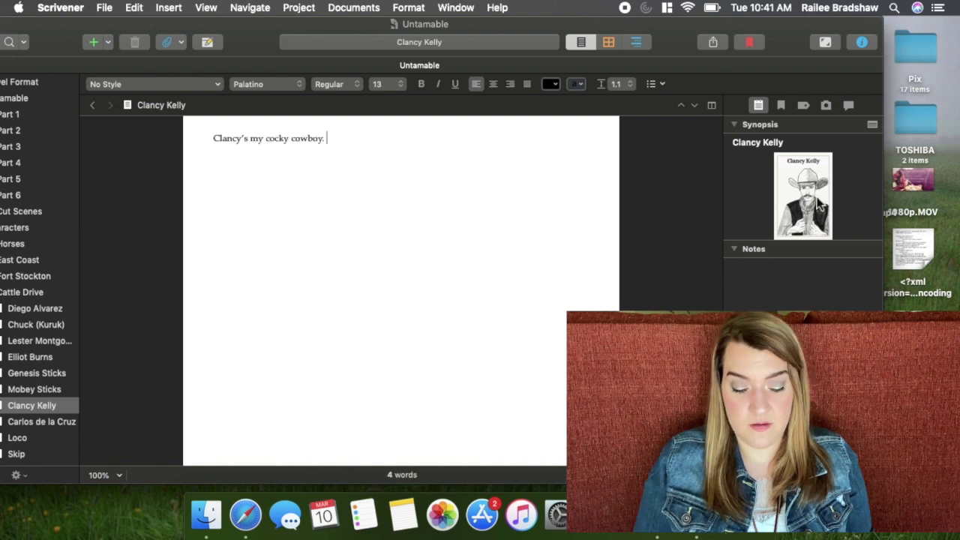
drag(819, 200, 250, 281)
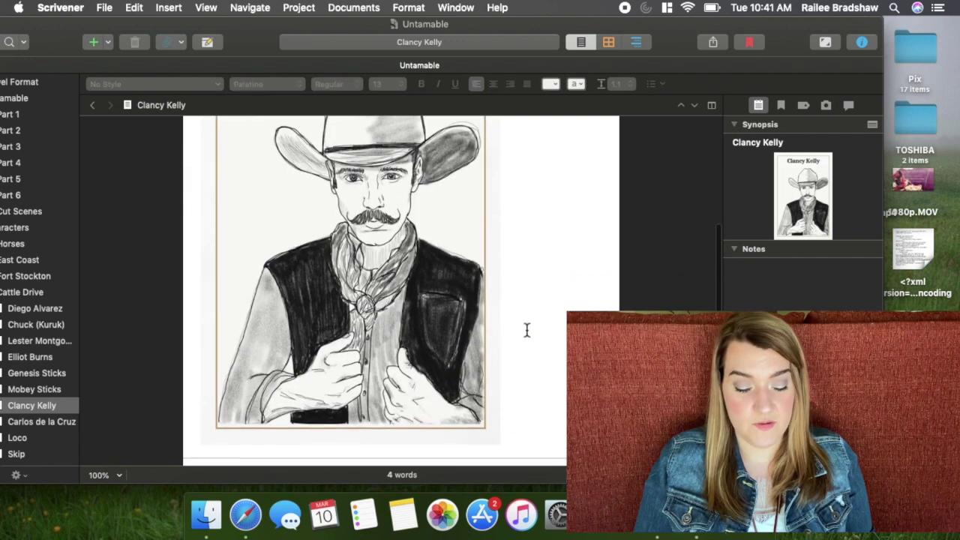
scroll(527, 330, up, 4)
scroll(527, 329, up, 2)
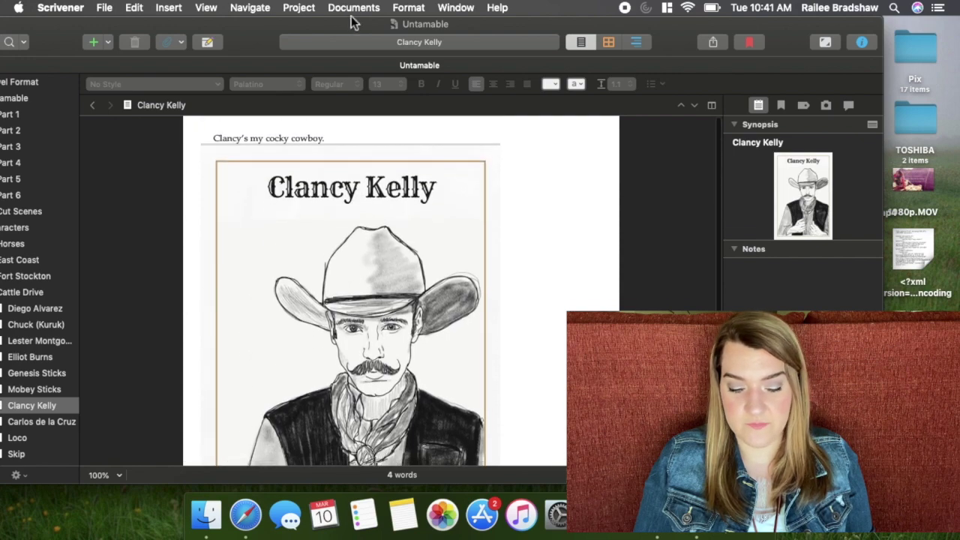
Step: Collapse Cattle Drive, expand Part 5 and open Chapter 31, "The Train Station"
drag(315, 27, 373, 32)
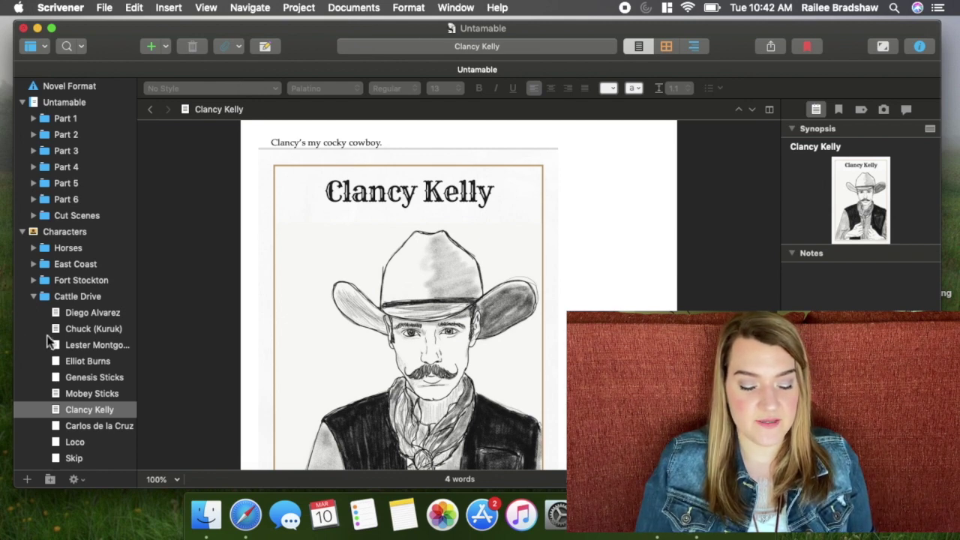
click(33, 297)
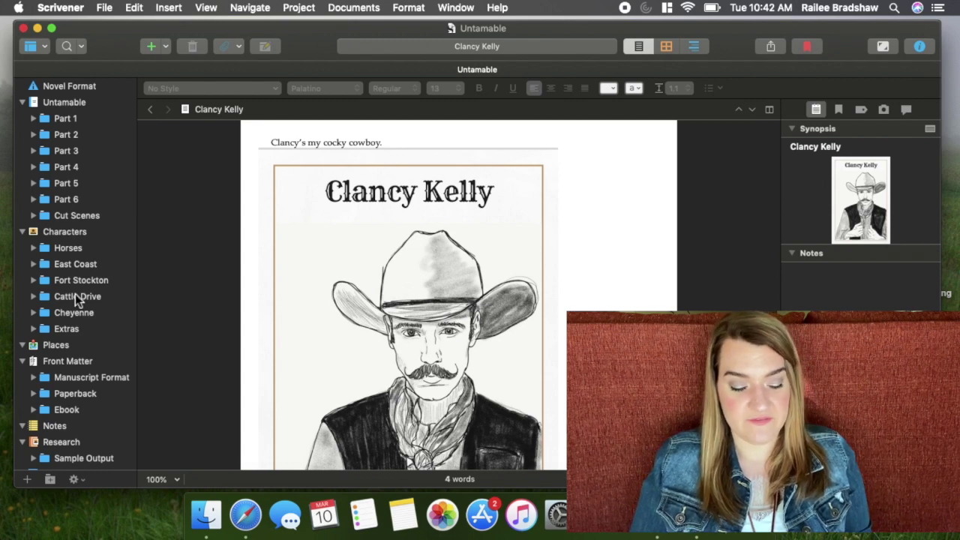
click(33, 183)
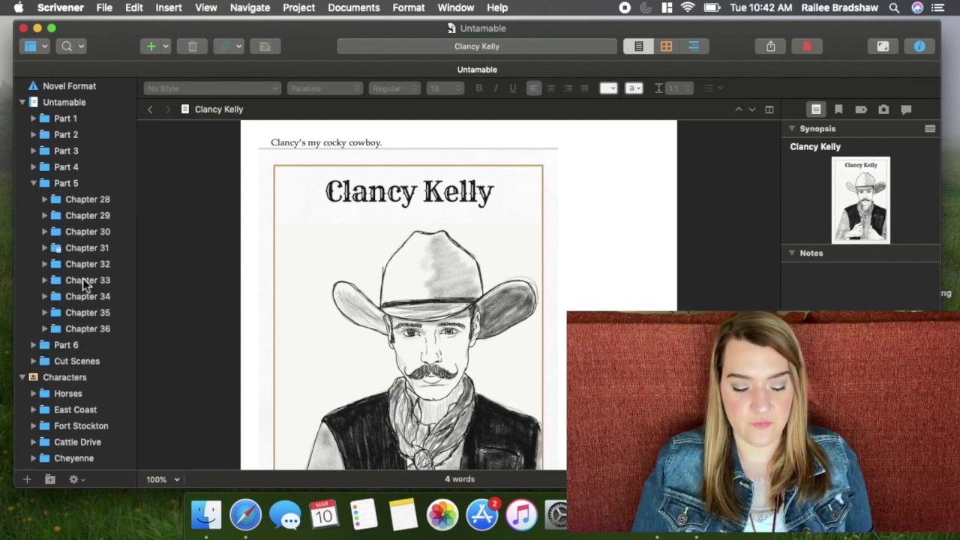
click(86, 251)
scroll(442, 299, down, 20)
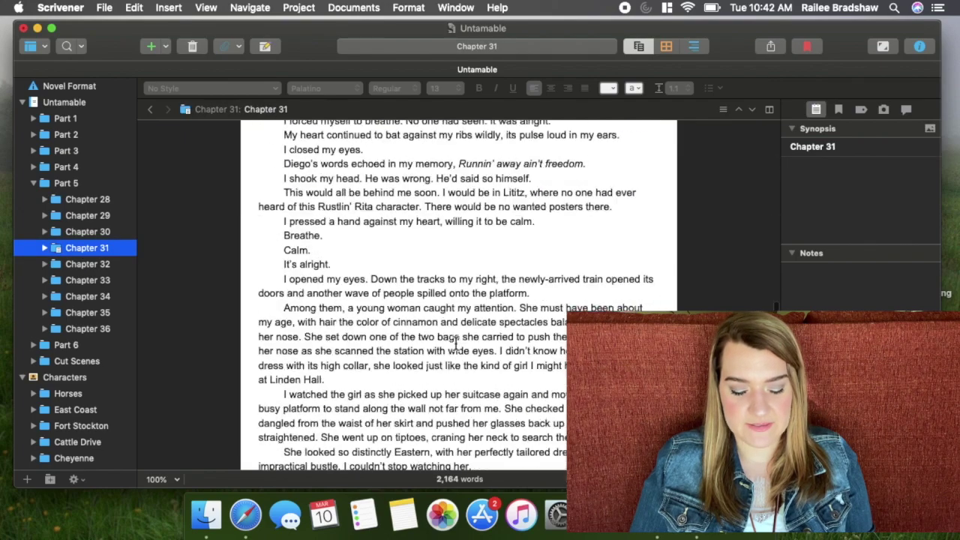
Step: Add the line "Blah blah blah." at the end of Chapter 31
click(355, 450)
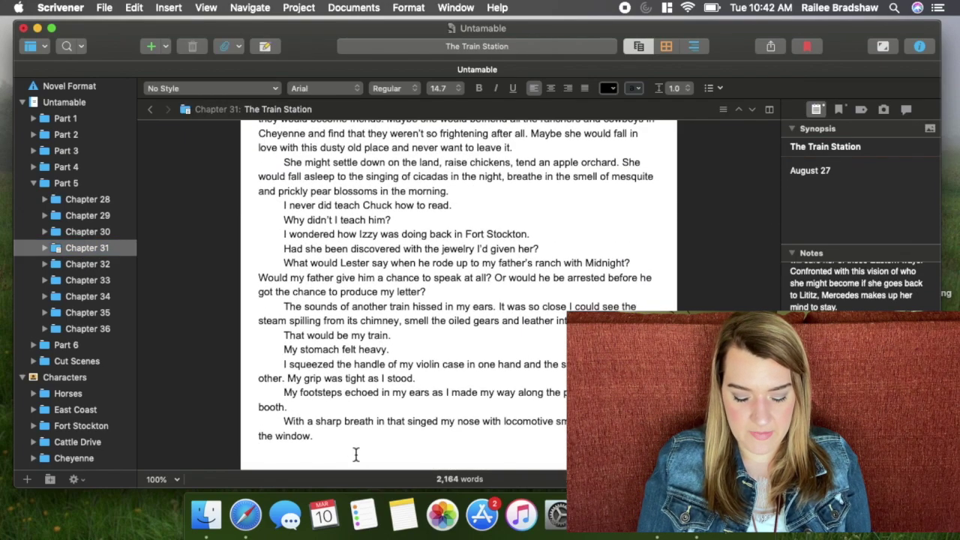
text(Blah blab)
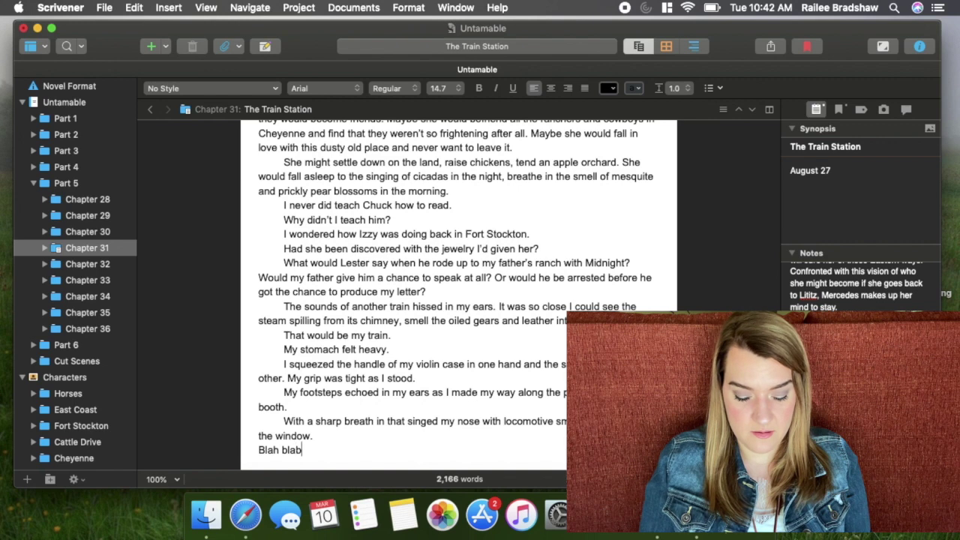
key(BackSpace)
text(h blah bl)
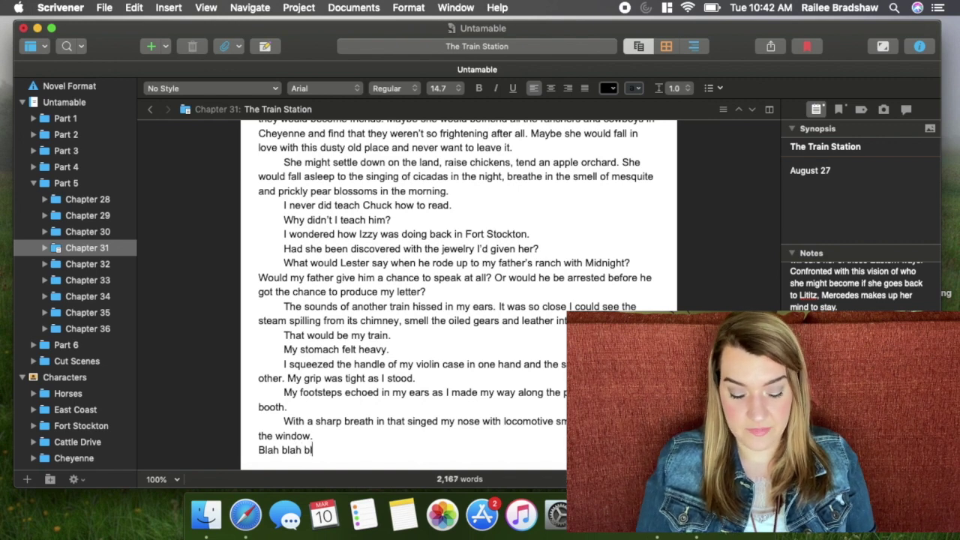
text(.)
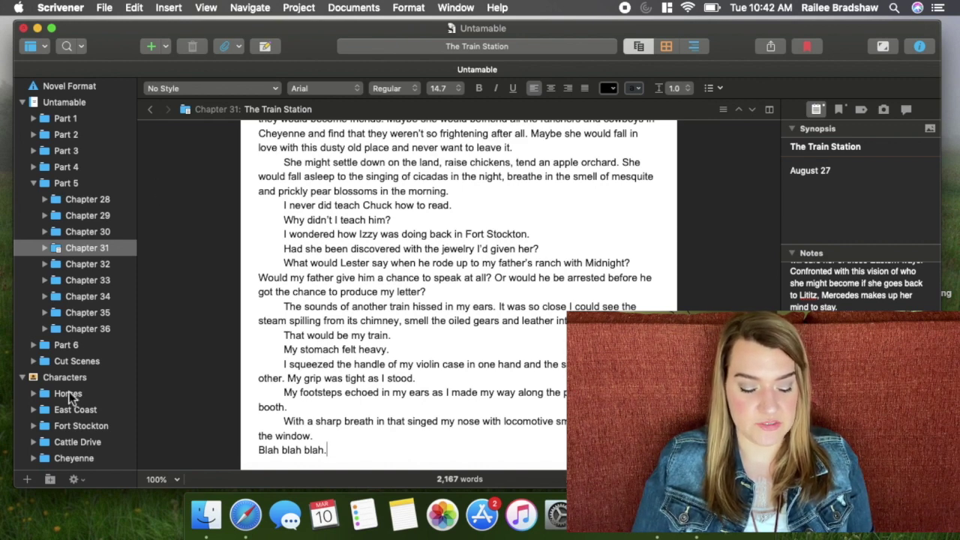
scroll(82, 382, down, 5)
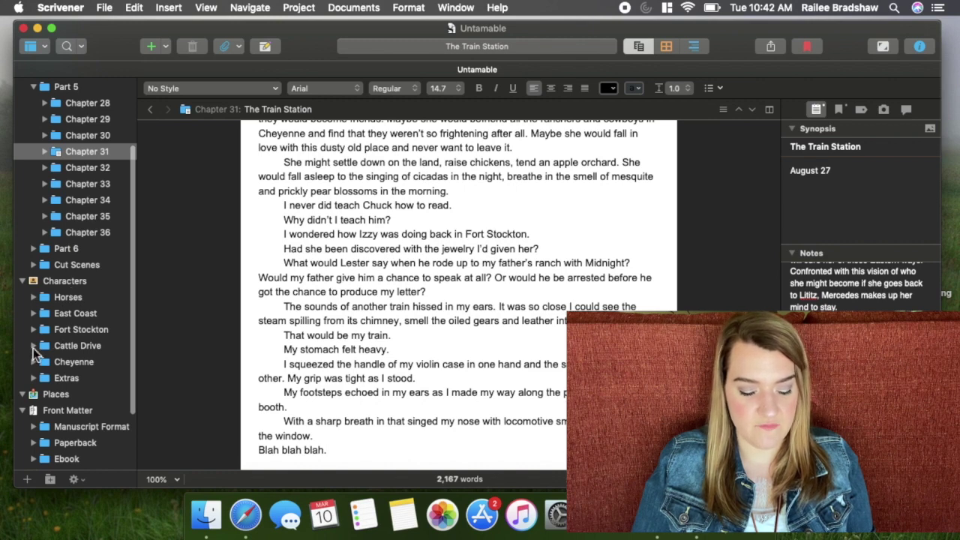
Step: Expand the Cattle Drive characters folder and view Clancy Kelly's character profile
click(33, 346)
scroll(84, 435, down, 2)
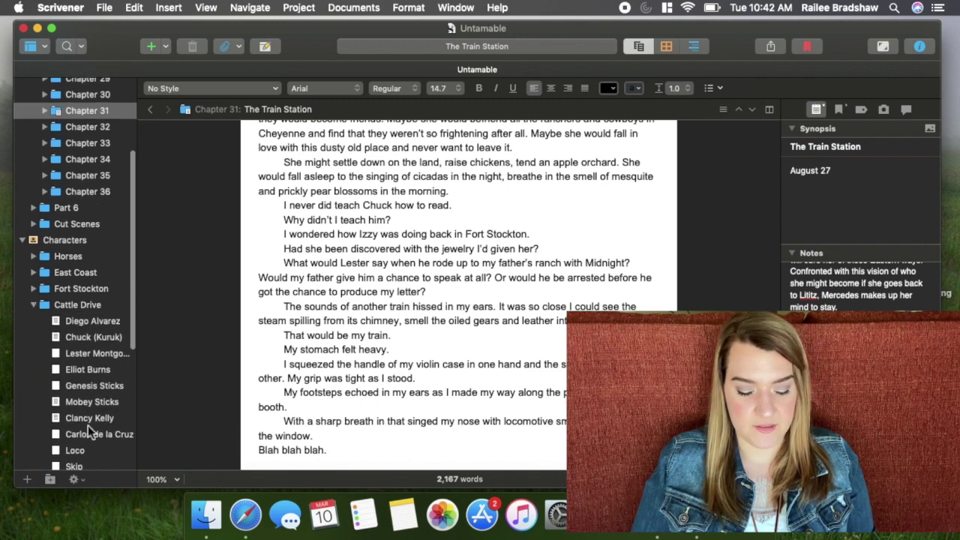
click(92, 418)
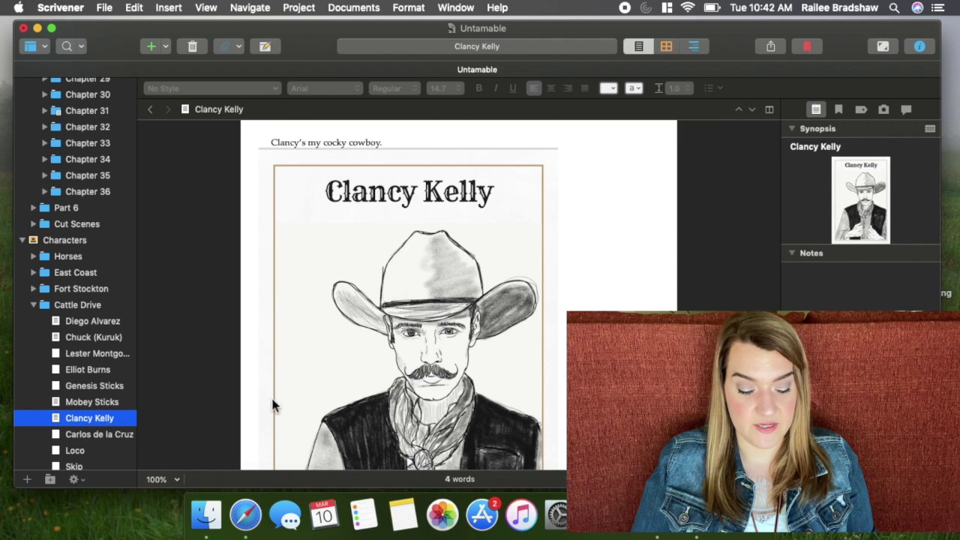
Step: Back in Chapter 31, trim the closing placeholder line down to just 'Blah'
scroll(96, 151, up, 4)
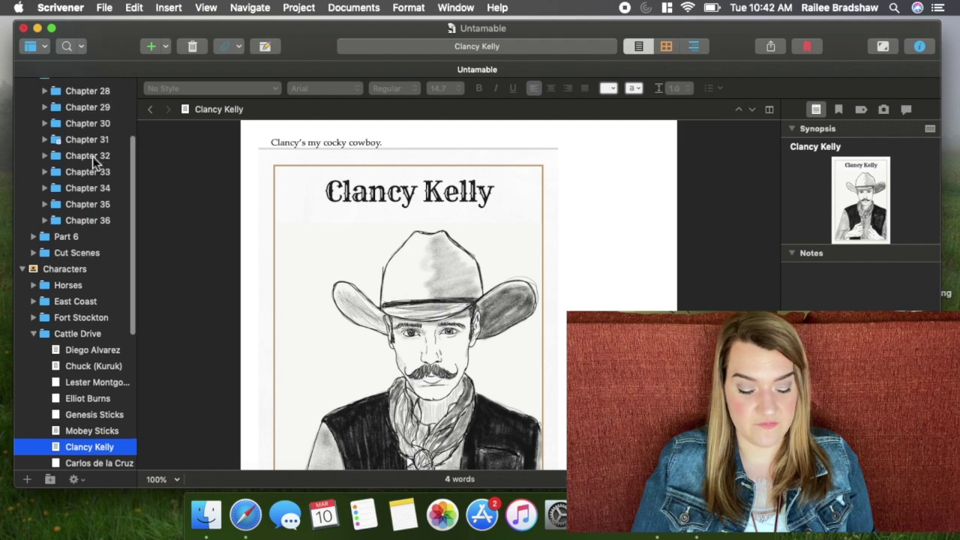
click(86, 201)
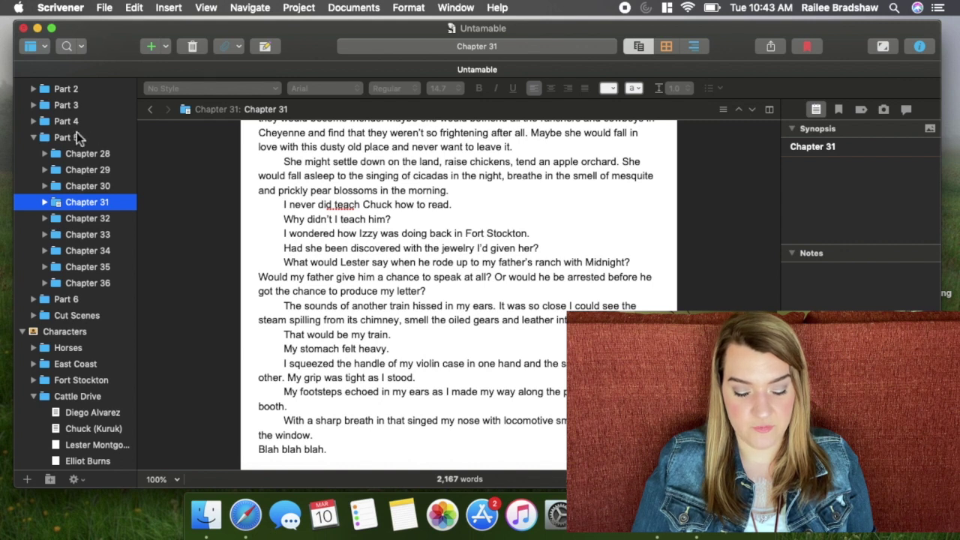
click(338, 444)
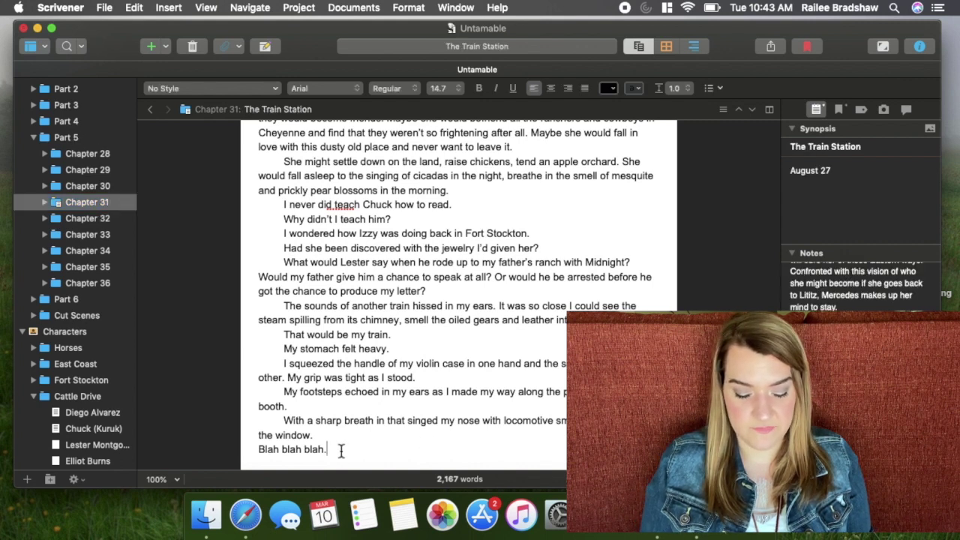
key(BackSpace)
key(BackSpace)
key(BackSpace)
key(BackSpace)
key(BackSpace)
key(BackSpace)
key(BackSpace)
key(BackSpace)
key(BackSpace)
key(BackSpace)
key(BackSpace)
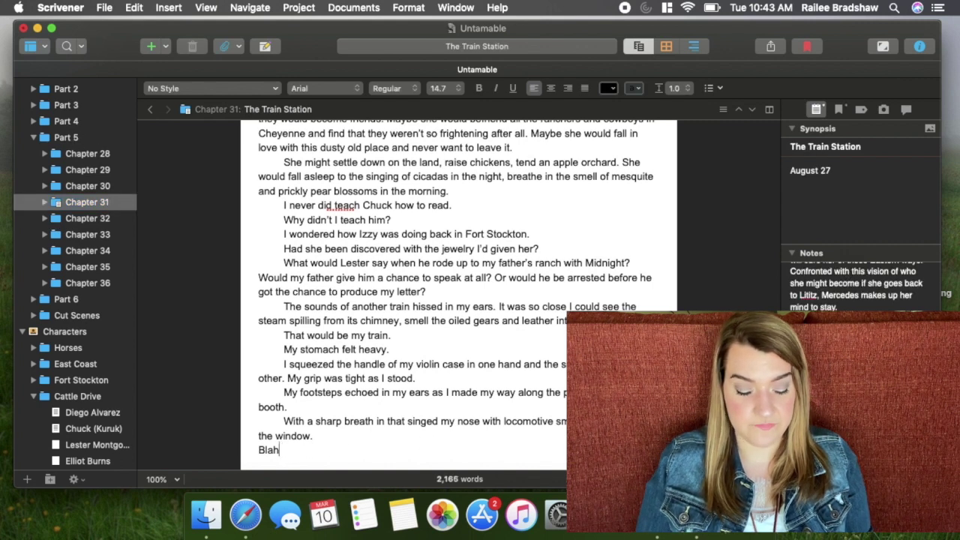